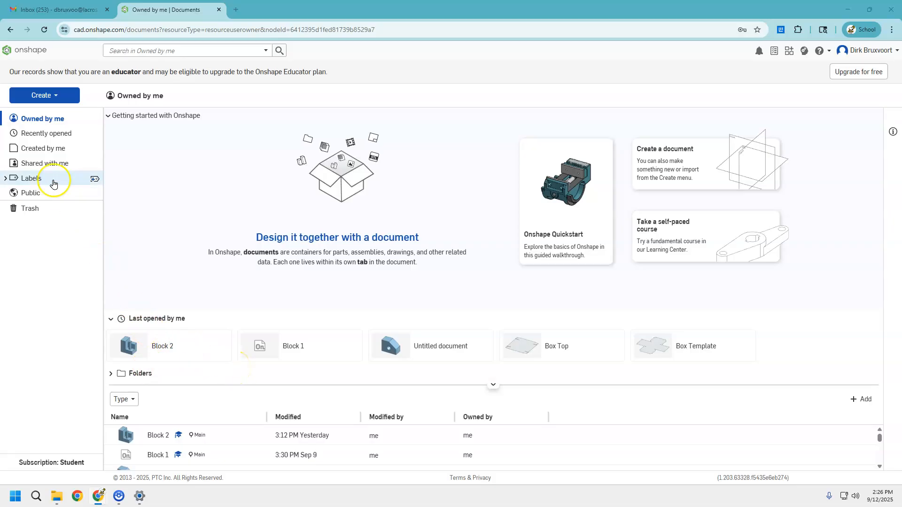
Create a new document named Block 1.
{"action": "left_click", "coordinate": [38, 95]}
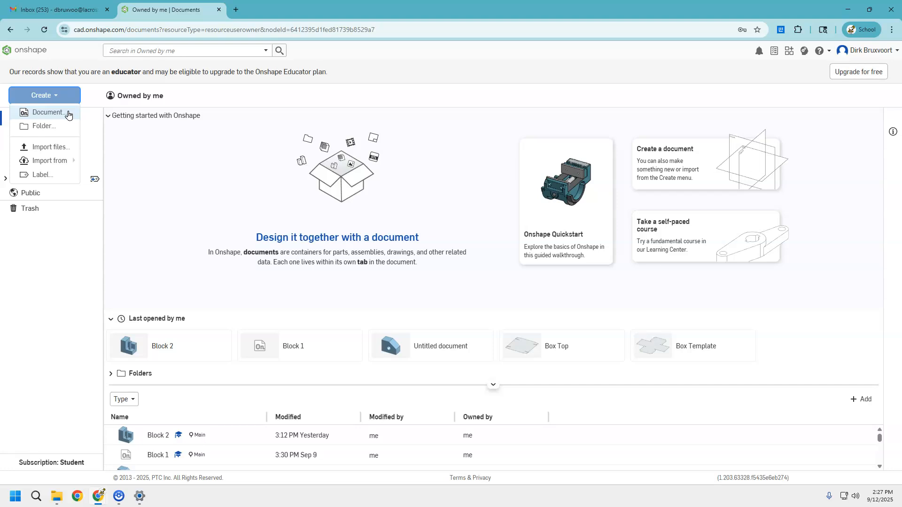
{"action": "left_click", "coordinate": [51, 113]}
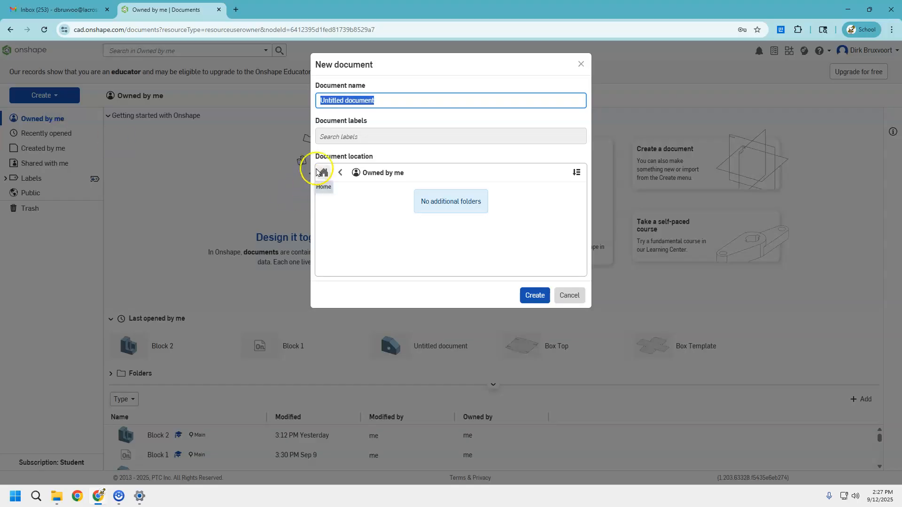
{"action": "type", "text": "Block 1"}
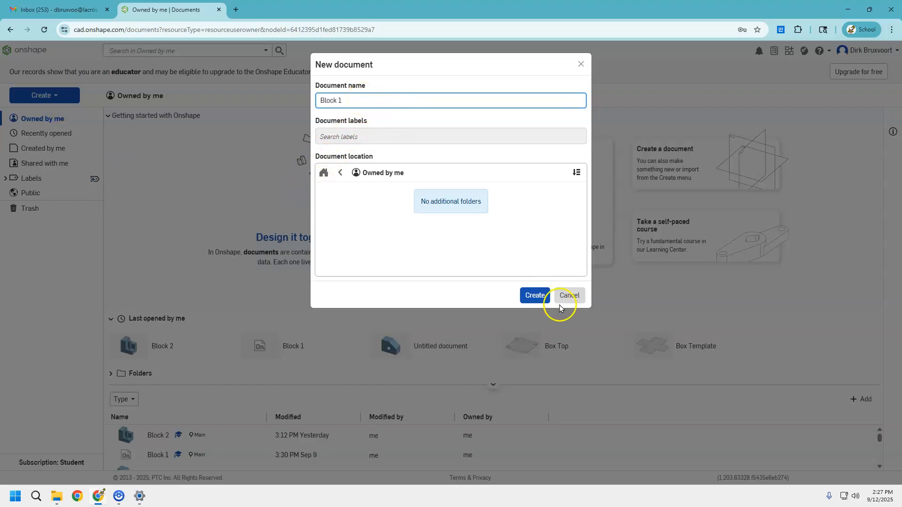
{"action": "left_click", "coordinate": [535, 295]}
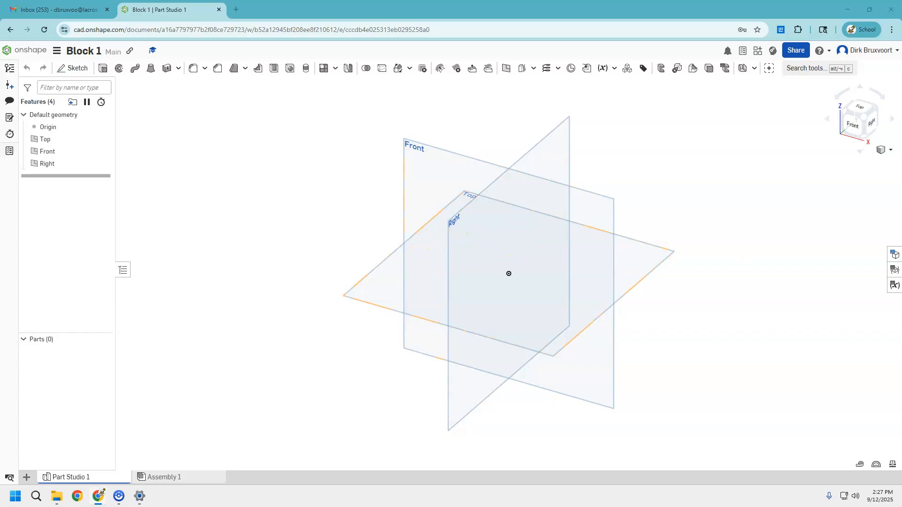
View the reference drawing of the stepped block and its dimensions.
{"action": "left_click_drag", "start_coordinate": [420, 4], "coordinate": [296, 17]}
{"action": "left_click", "coordinate": [683, 156]}
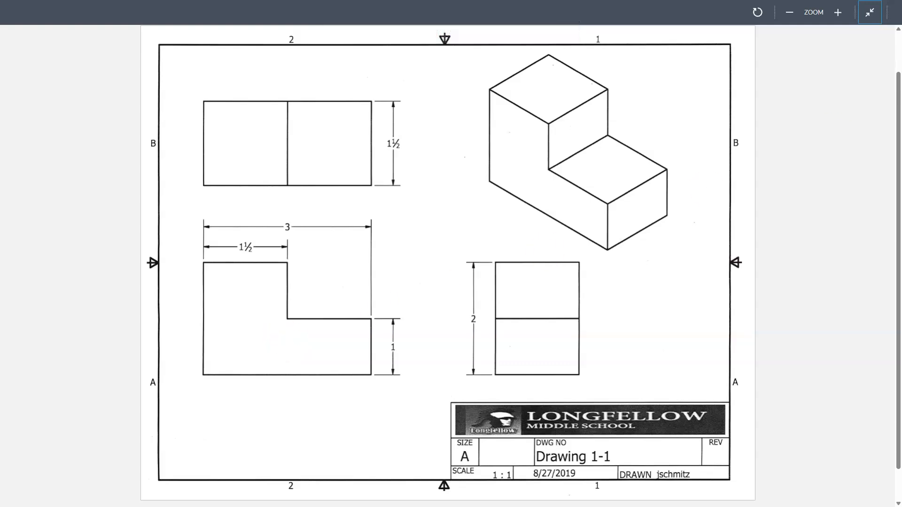
{"action": "left_click", "coordinate": [872, 15]}
{"action": "left_click_drag", "start_coordinate": [305, 12], "coordinate": [901, 225]}
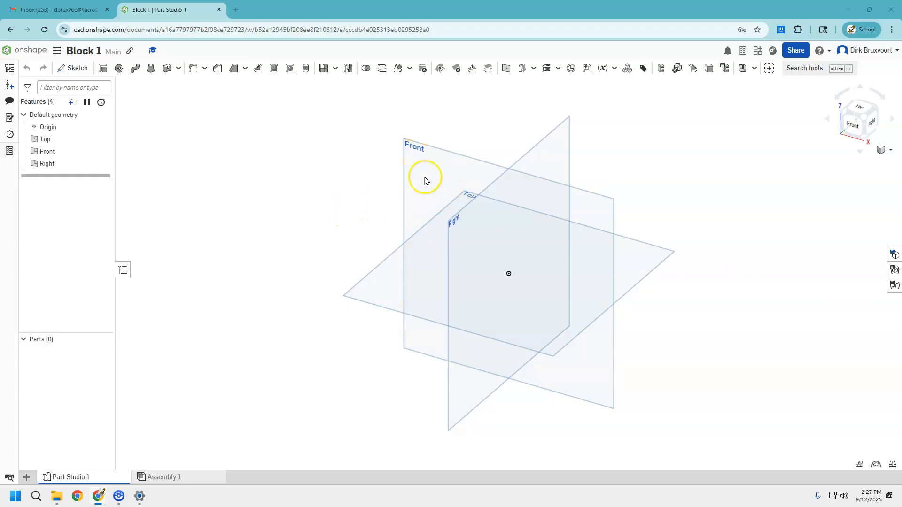
Start a new sketch on the Front plane and view it face-on.
{"action": "left_click", "coordinate": [76, 71]}
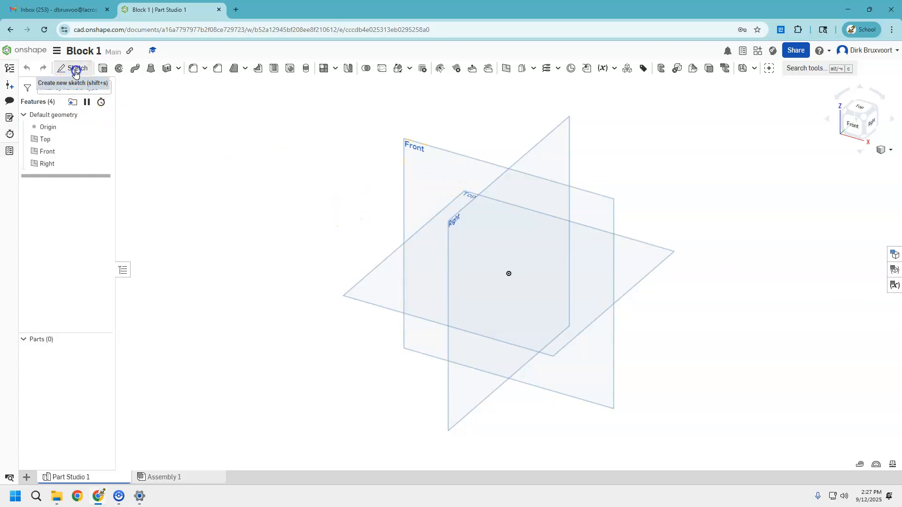
{"action": "left_click", "coordinate": [454, 165]}
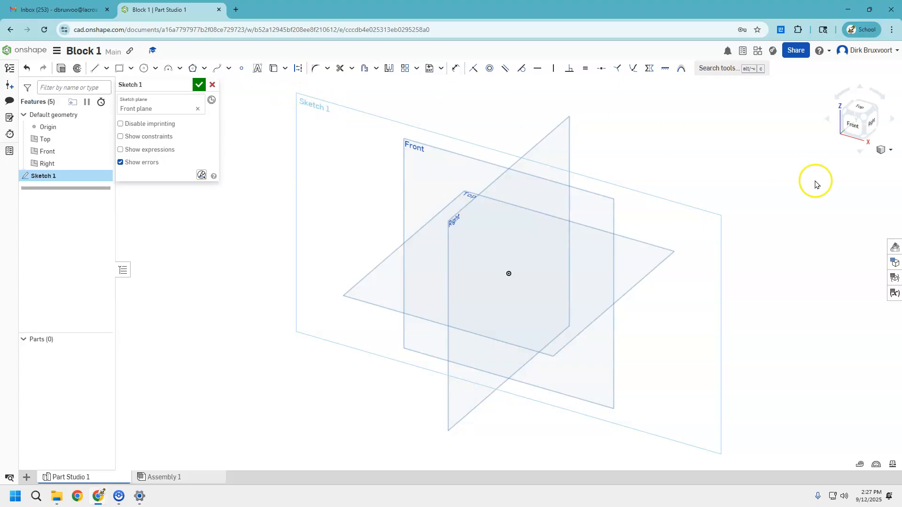
{"action": "left_click", "coordinate": [857, 125]}
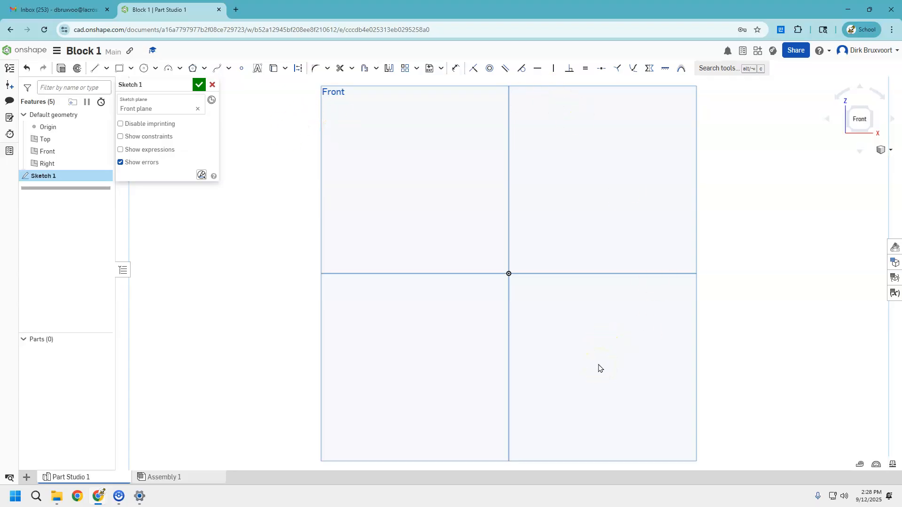
{"action": "key", "text": "p"}
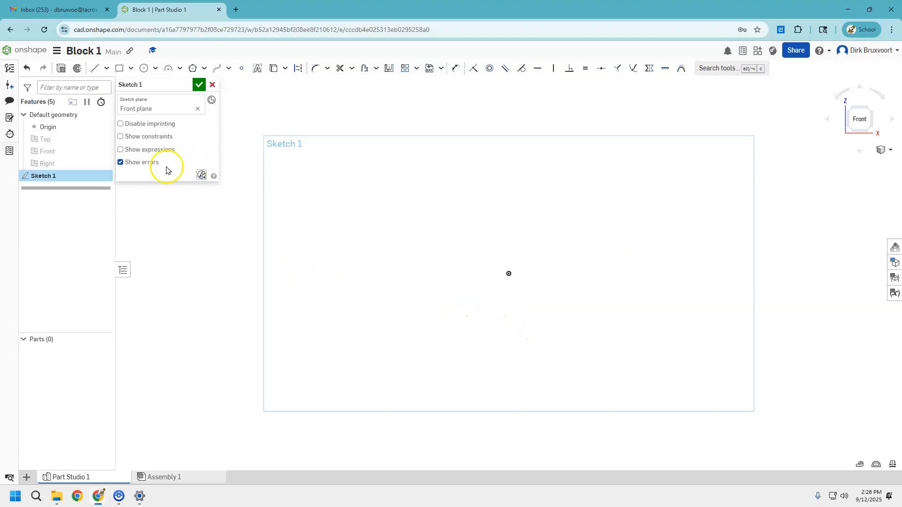
Sketch a closed L-shaped profile from the origin with the Line tool, about 2.4 in wide and 1.7 in tall.
{"action": "left_click", "coordinate": [94, 68]}
{"action": "left_click_drag", "start_coordinate": [508, 276], "coordinate": [509, 166]}
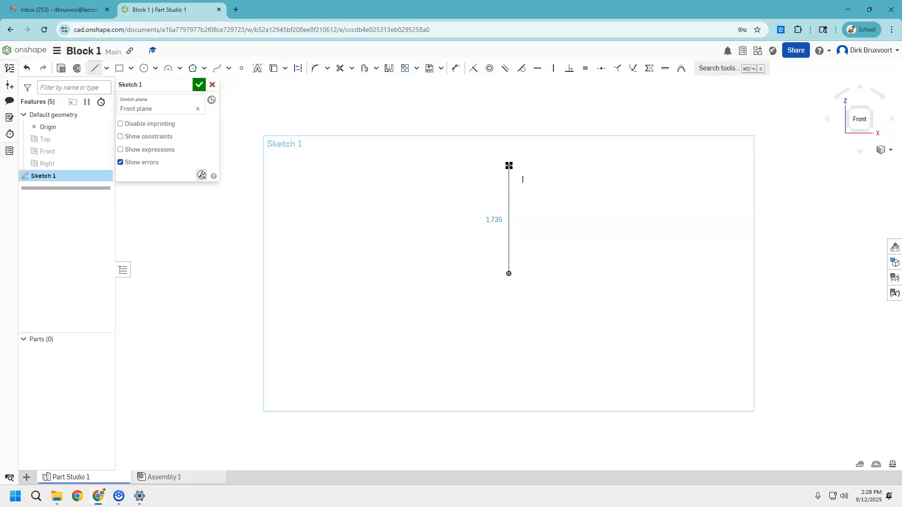
{"action": "left_click", "coordinate": [509, 165]}
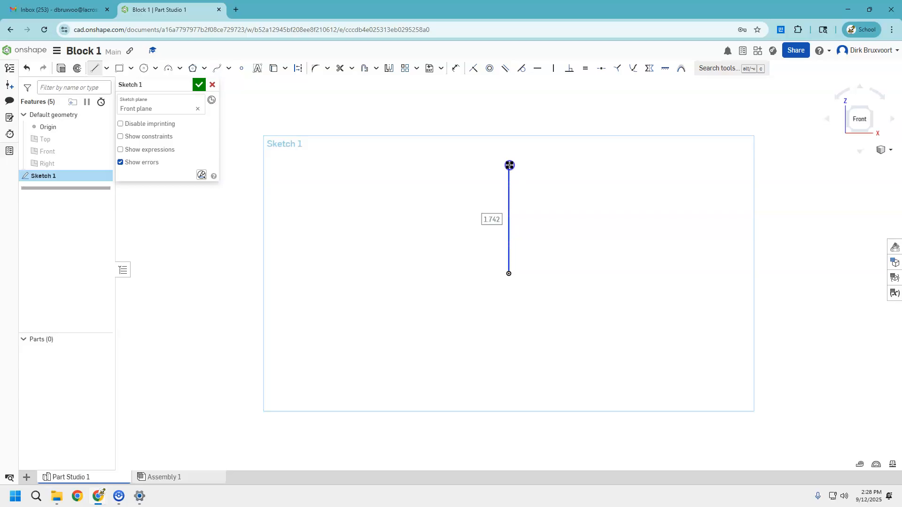
{"action": "left_click", "coordinate": [566, 164]}
{"action": "left_click", "coordinate": [567, 209]}
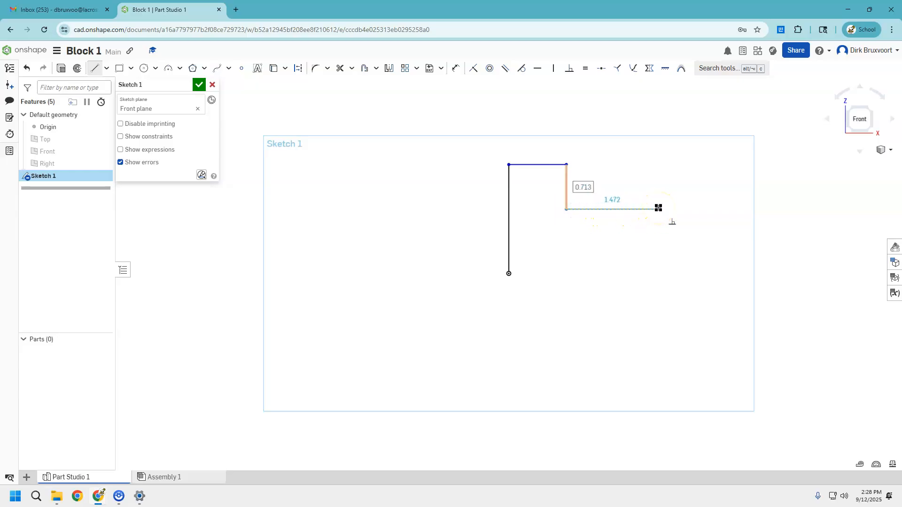
{"action": "left_click", "coordinate": [658, 208]}
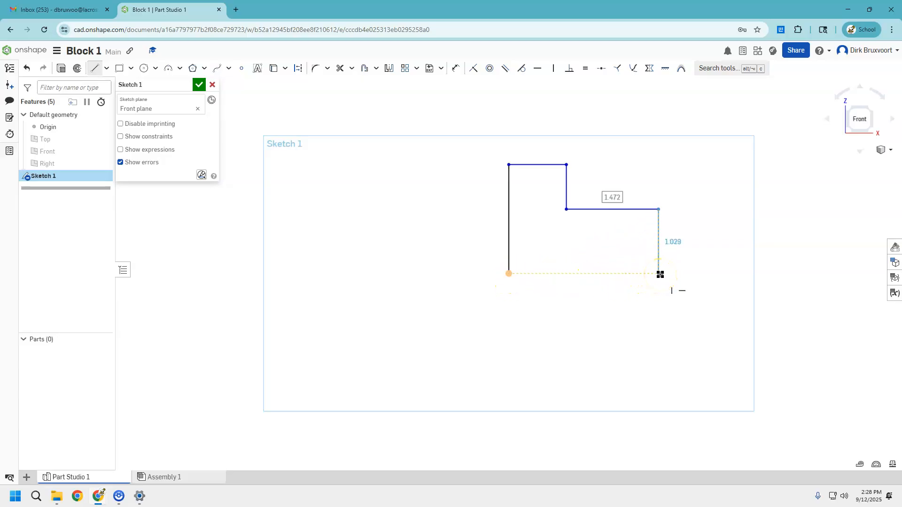
{"action": "left_click", "coordinate": [659, 274]}
{"action": "left_click", "coordinate": [509, 273]}
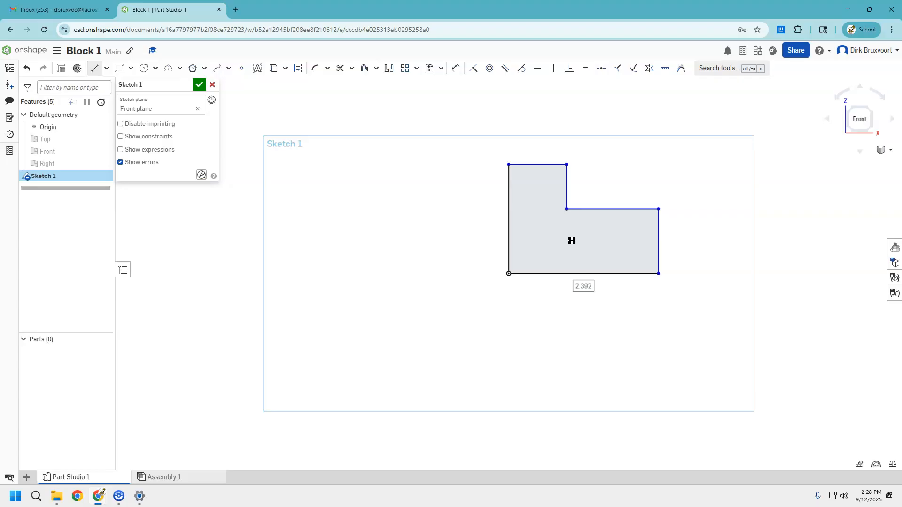
Dimension the profile's bottom edge to 3 in.
{"action": "left_click", "coordinate": [456, 68]}
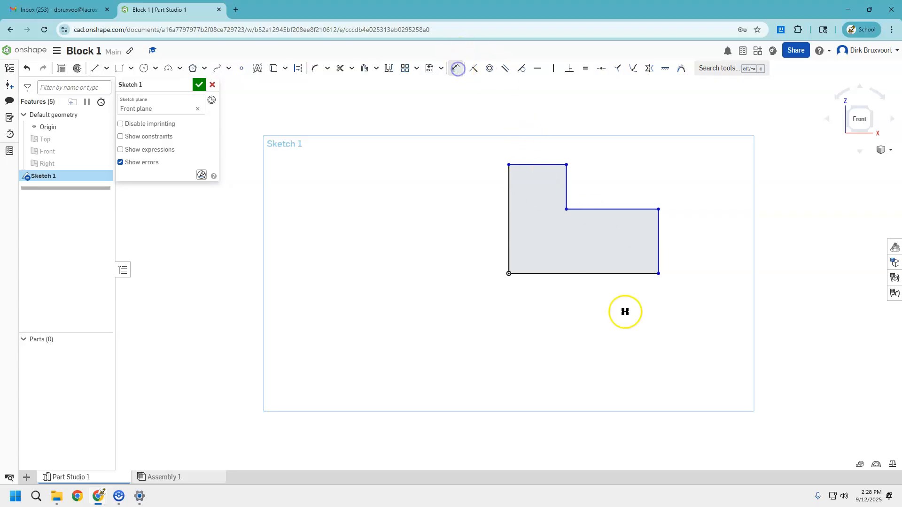
{"action": "left_click_drag", "start_coordinate": [619, 275], "coordinate": [583, 301]}
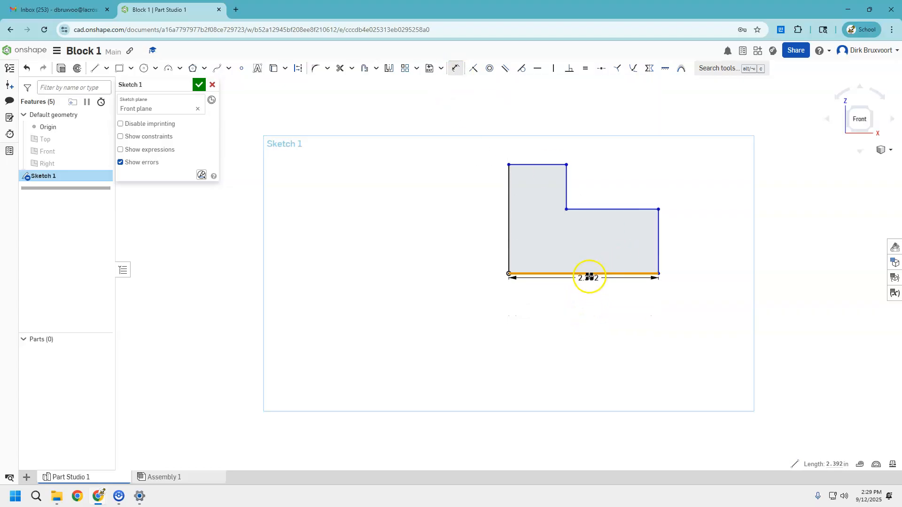
{"action": "left_click", "coordinate": [583, 314]}
{"action": "type", "text": "3"}
{"action": "key", "text": "Return"}
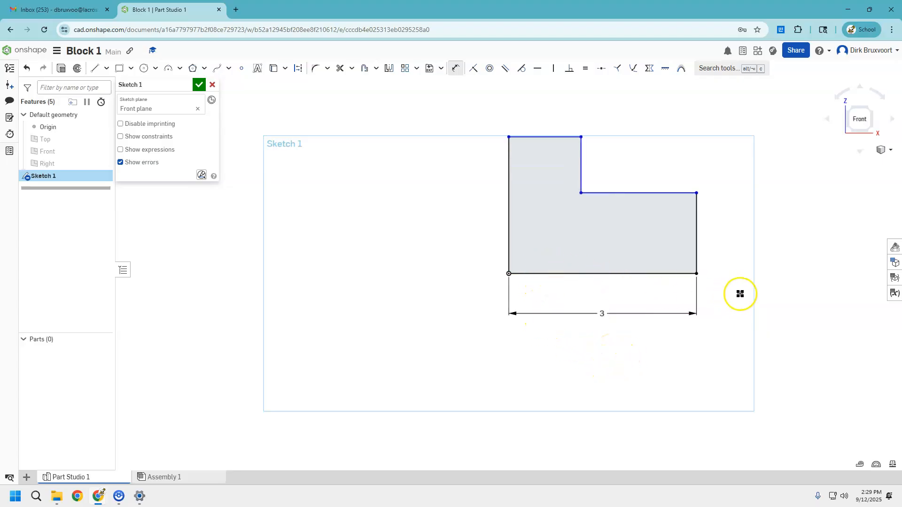
Dimension the profile's left edge to 2 in.
{"action": "left_click", "coordinate": [509, 239]}
{"action": "left_click", "coordinate": [464, 235]}
{"action": "type", "text": "2"}
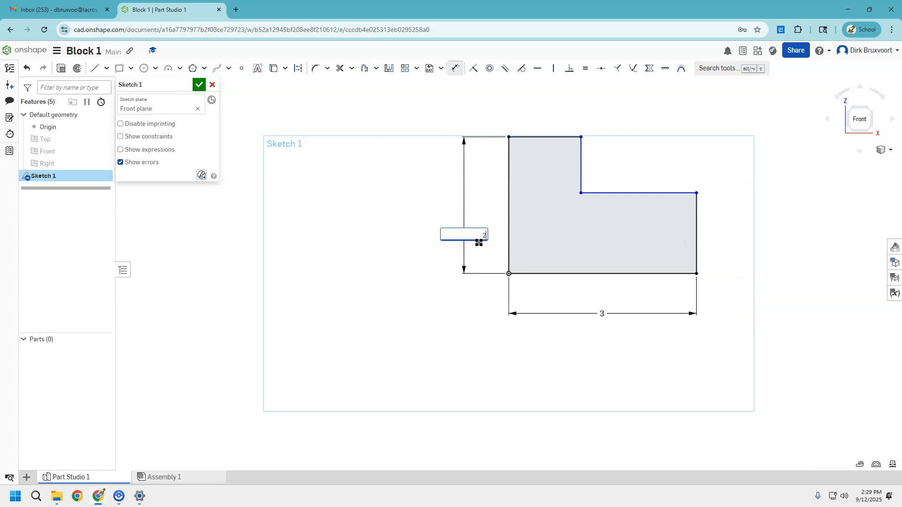
{"action": "key", "text": "Return"}
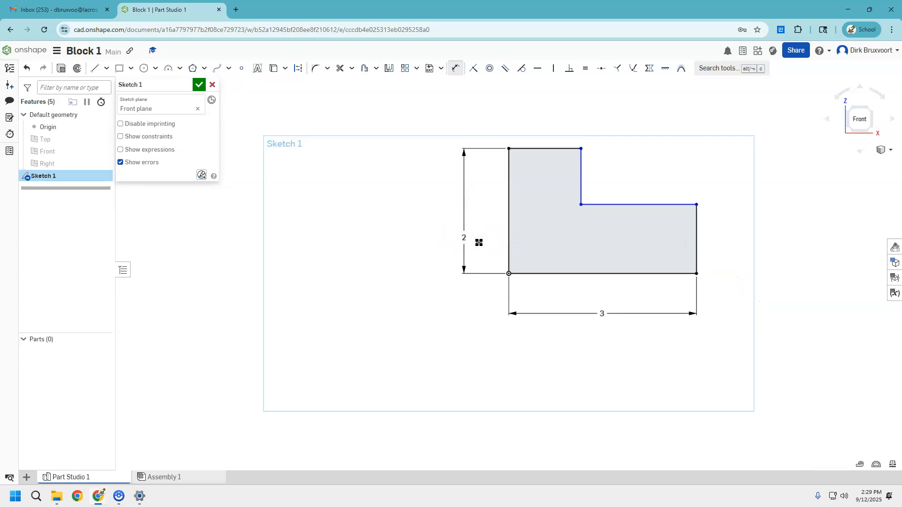
Dimension the profile's short right edge to 1 in.
{"action": "left_click", "coordinate": [697, 256]}
{"action": "left_click", "coordinate": [733, 255]}
{"action": "type", "text": "1"}
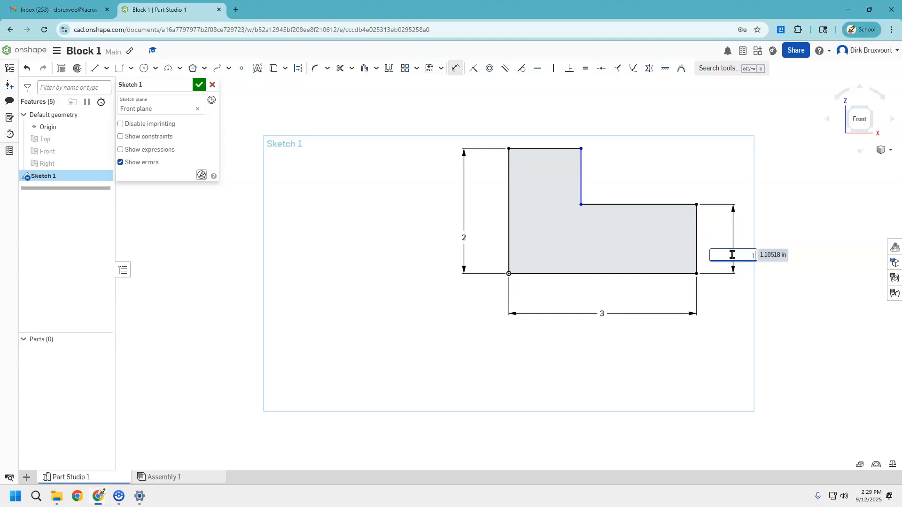
{"action": "key", "text": "Return"}
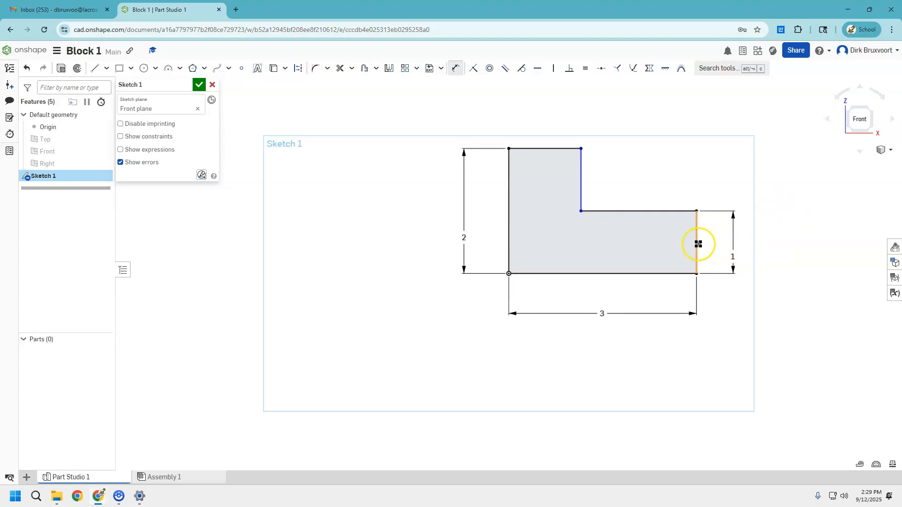
{"action": "left_click", "coordinate": [582, 186]}
{"action": "left_click", "coordinate": [659, 178]}
{"action": "key", "text": "Return"}
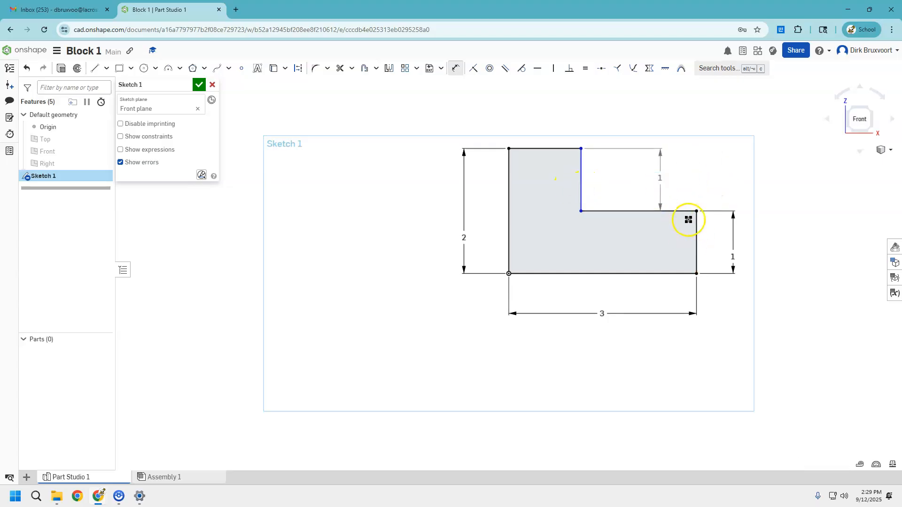
{"action": "left_click", "coordinate": [658, 178]}
{"action": "key", "text": "Delete"}
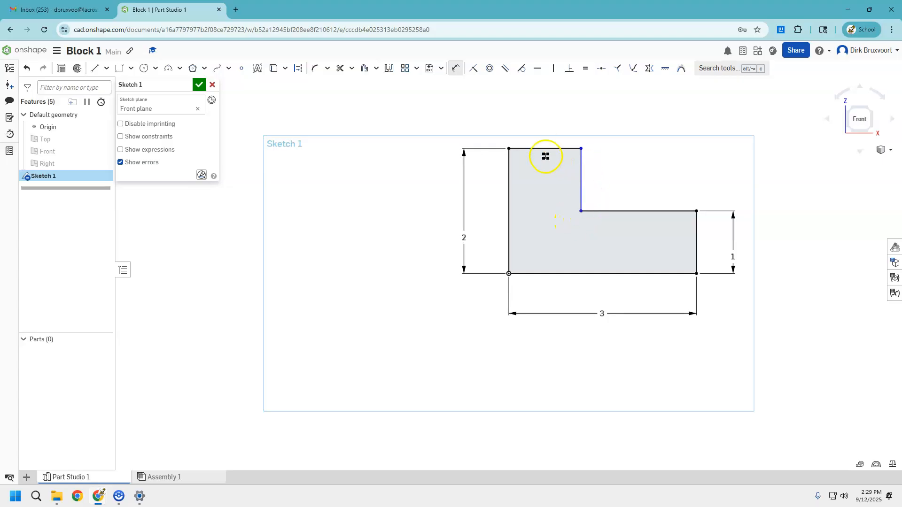
Dimension the profile's top edge to 1.5 in and finish the sketch.
{"action": "left_click", "coordinate": [579, 206]}
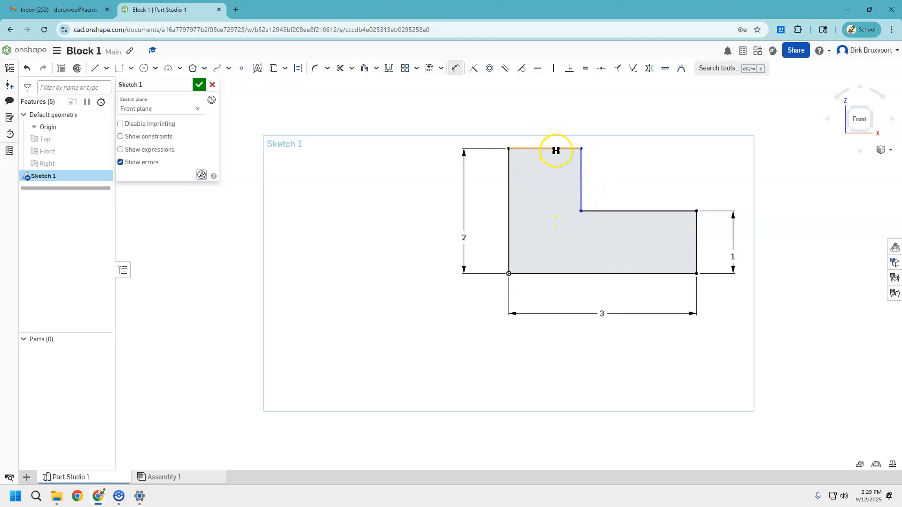
{"action": "left_click", "coordinate": [556, 150]}
{"action": "left_click", "coordinate": [556, 115]}
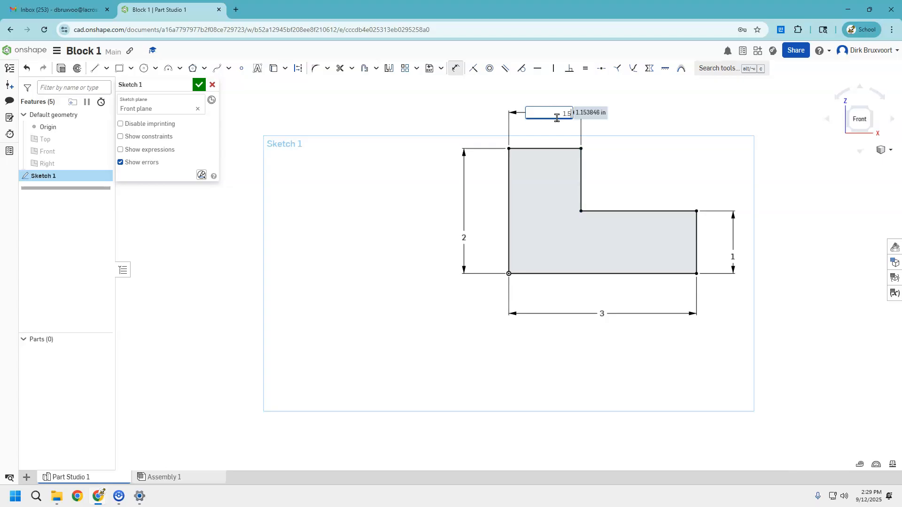
{"action": "type", "text": "1.5"}
{"action": "key", "text": "Return"}
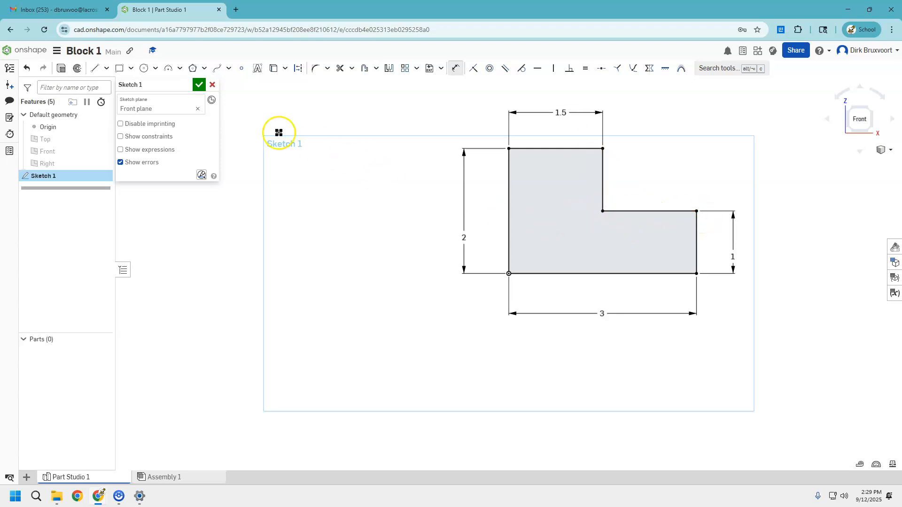
{"action": "left_click", "coordinate": [198, 85]}
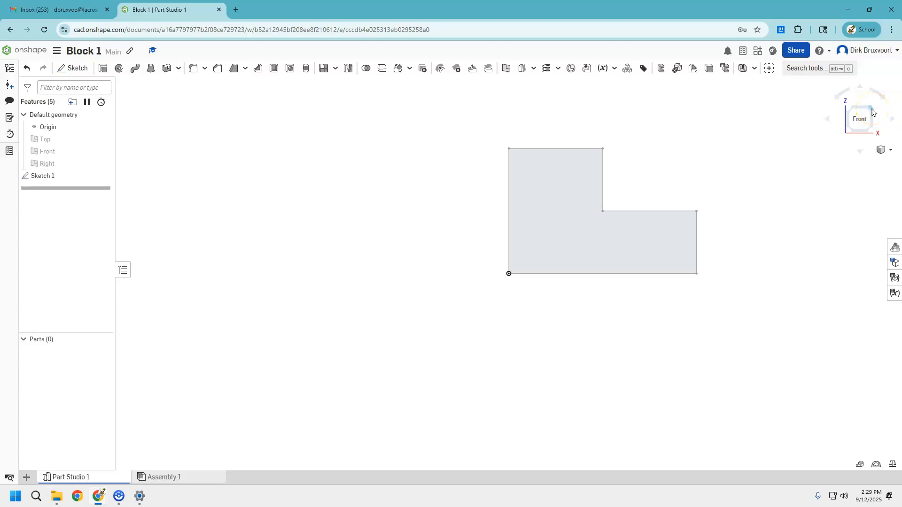
Extrude the L-shaped sketch face 1.5 in as a new solid.
{"action": "left_click", "coordinate": [871, 110]}
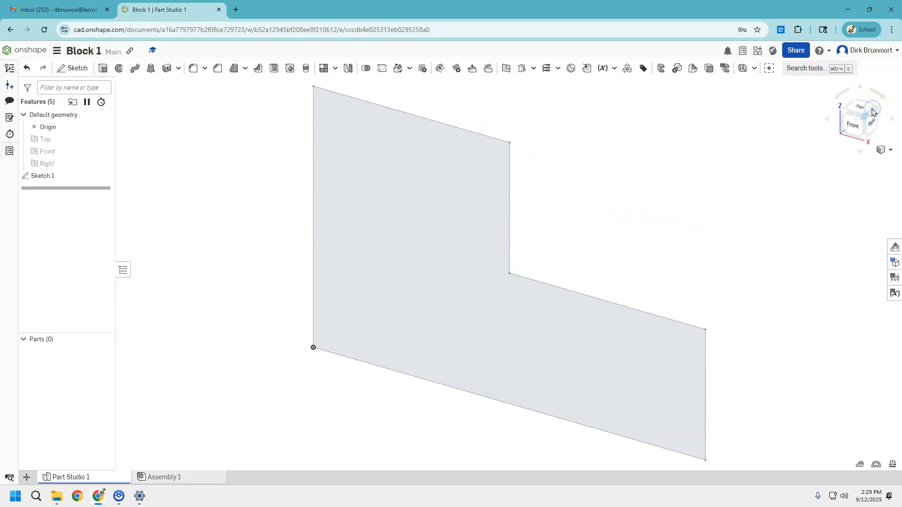
{"action": "left_click", "coordinate": [889, 149]}
{"action": "left_click", "coordinate": [841, 162]}
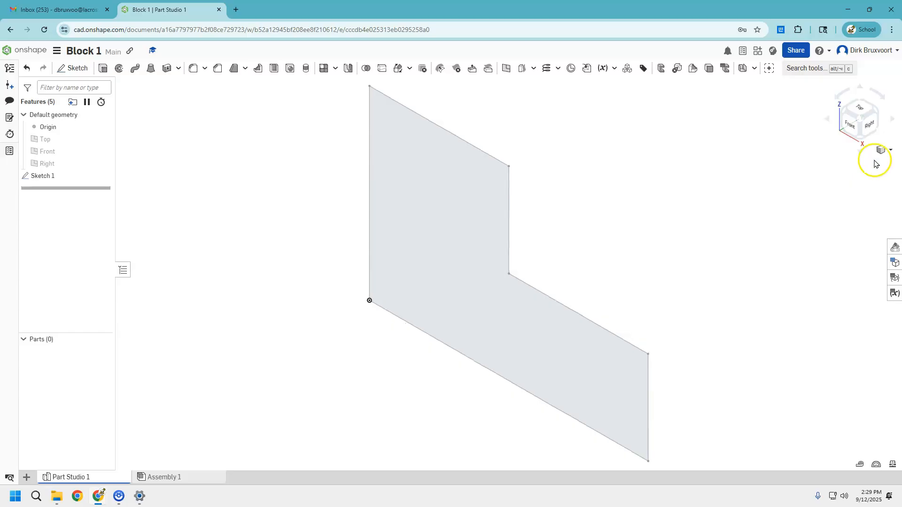
{"action": "scroll", "coordinate": [537, 256], "scroll_direction": "up", "scroll_amount": 1}
{"action": "scroll", "coordinate": [537, 255], "scroll_direction": "down", "scroll_amount": 5}
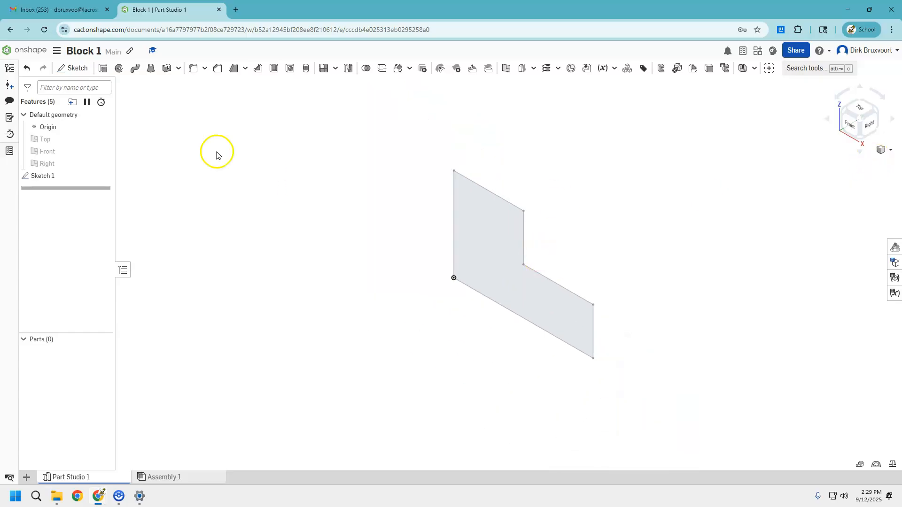
{"action": "left_click", "coordinate": [103, 71]}
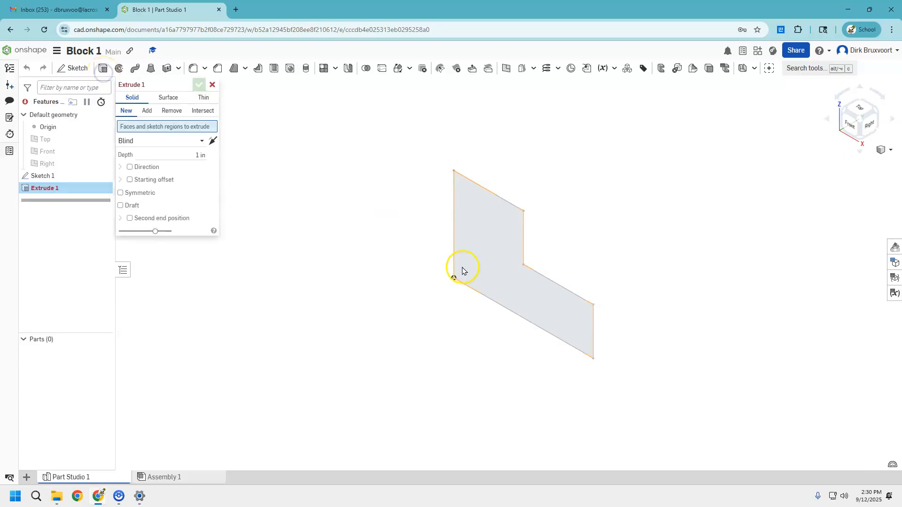
{"action": "left_click", "coordinate": [490, 263]}
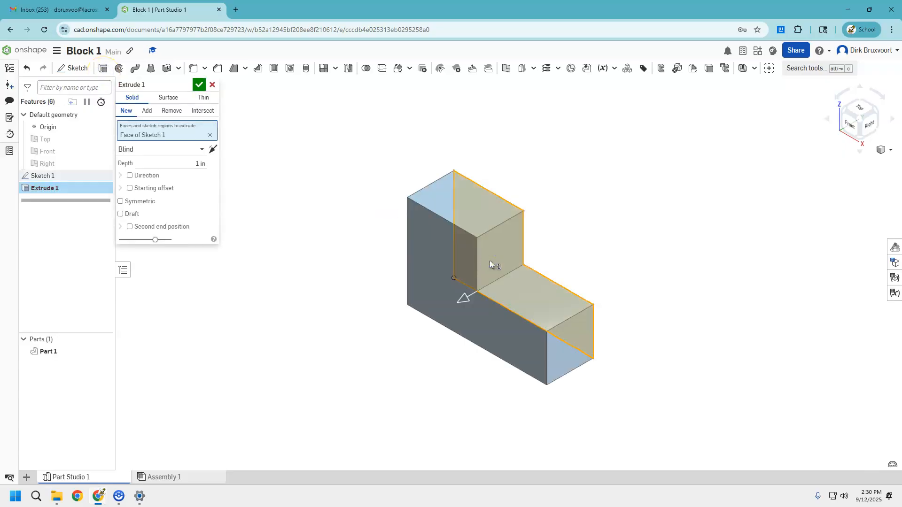
{"action": "left_click_drag", "start_coordinate": [489, 259], "coordinate": [433, 312]}
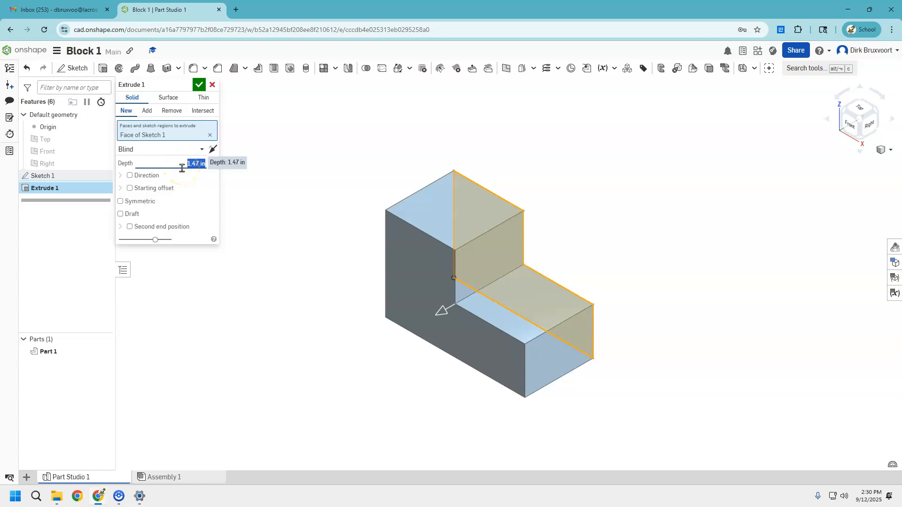
{"action": "key", "text": "Return"}
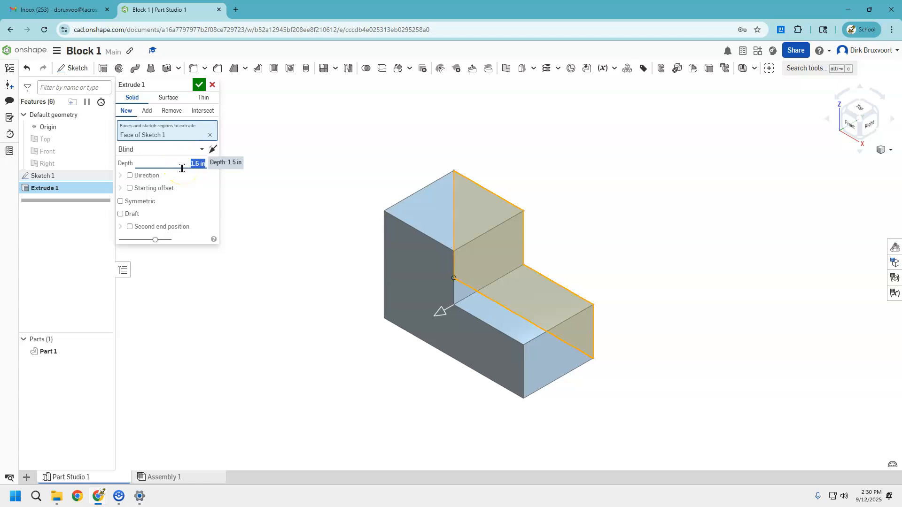
Accept the 1.5 in extrusion to complete the L-shaped block.
{"action": "left_click", "coordinate": [183, 141]}
{"action": "left_click", "coordinate": [198, 90]}
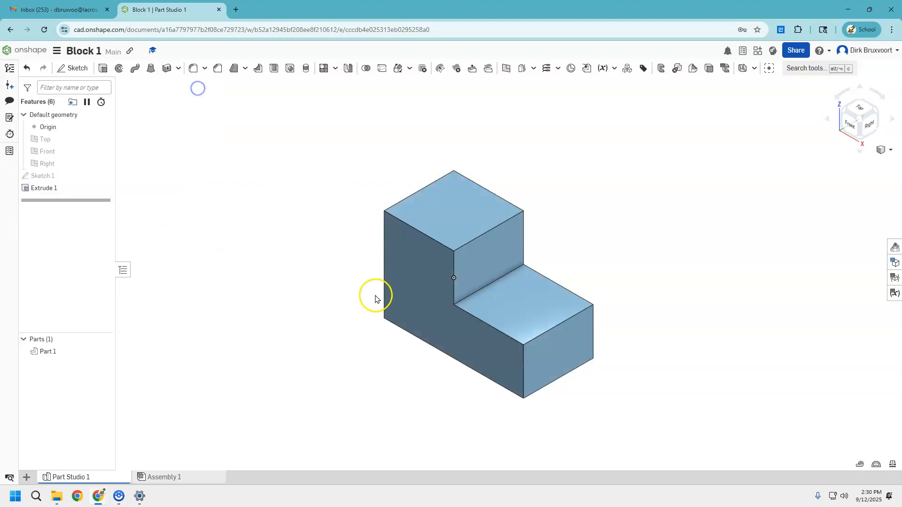
{"action": "scroll", "coordinate": [406, 289], "scroll_direction": "up", "scroll_amount": 1}
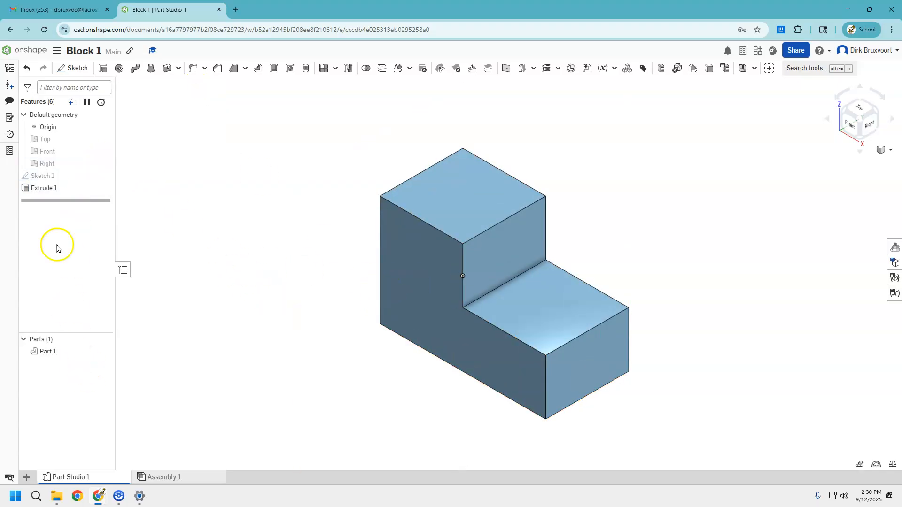
Add a new Part Studio to the document.
{"action": "left_click", "coordinate": [58, 52]}
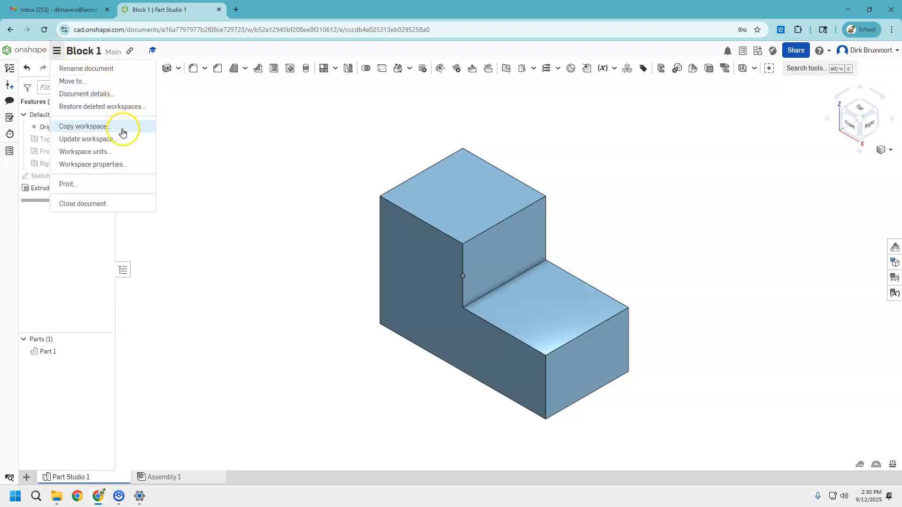
{"action": "left_click", "coordinate": [215, 253]}
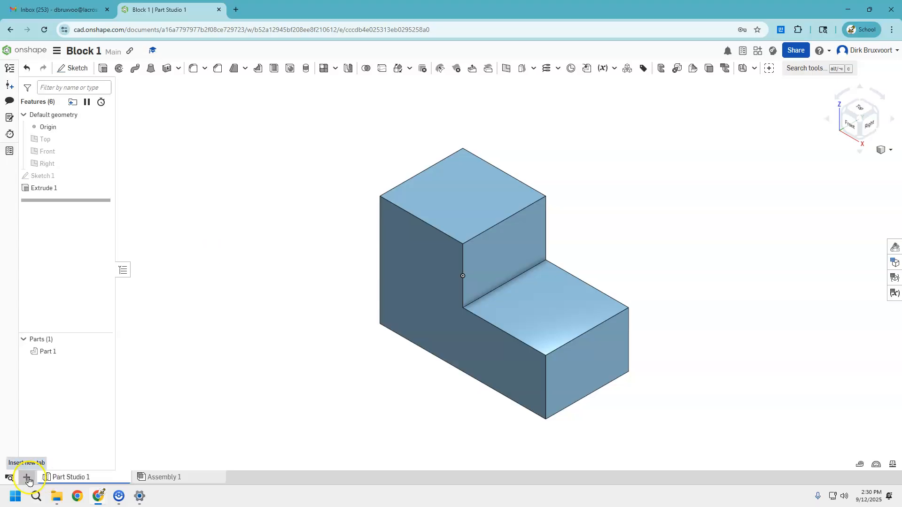
{"action": "left_click", "coordinate": [26, 479]}
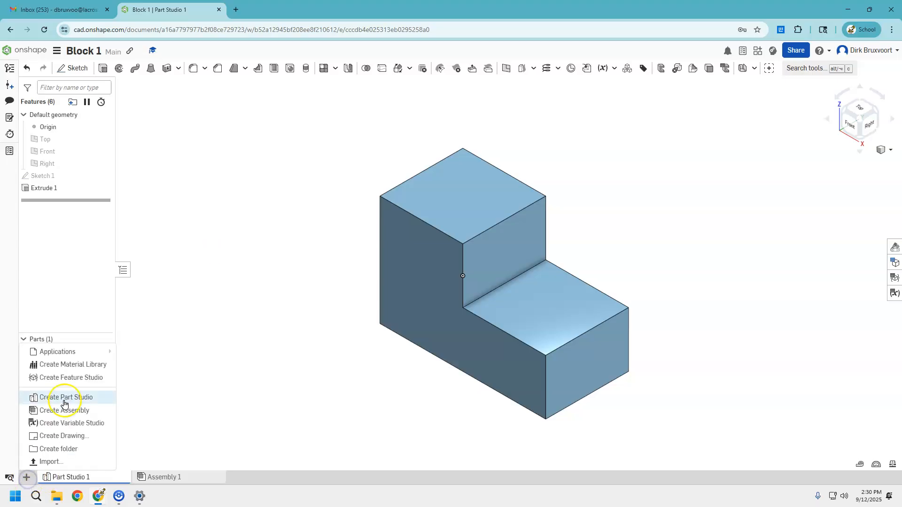
{"action": "left_click", "coordinate": [100, 397]}
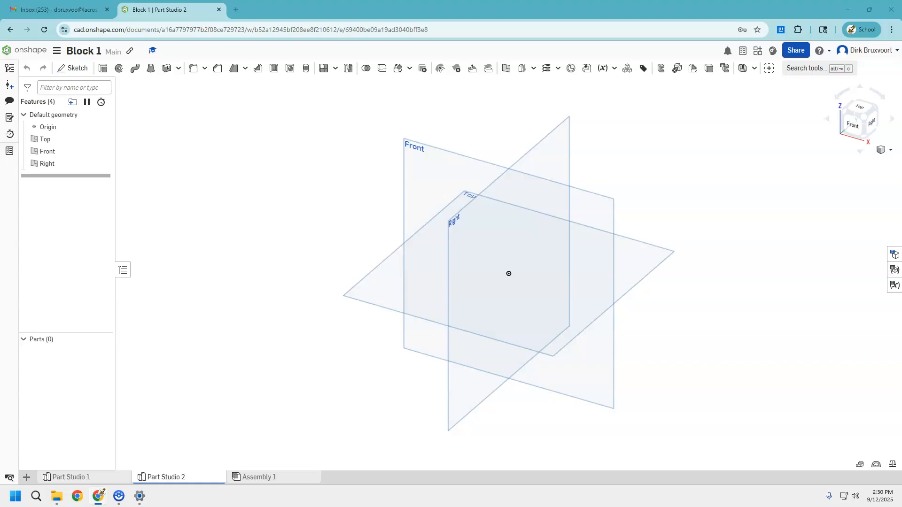
Select the Front plane and examine the Block 2 reference drawing in full screen.
{"action": "left_click", "coordinate": [463, 182]}
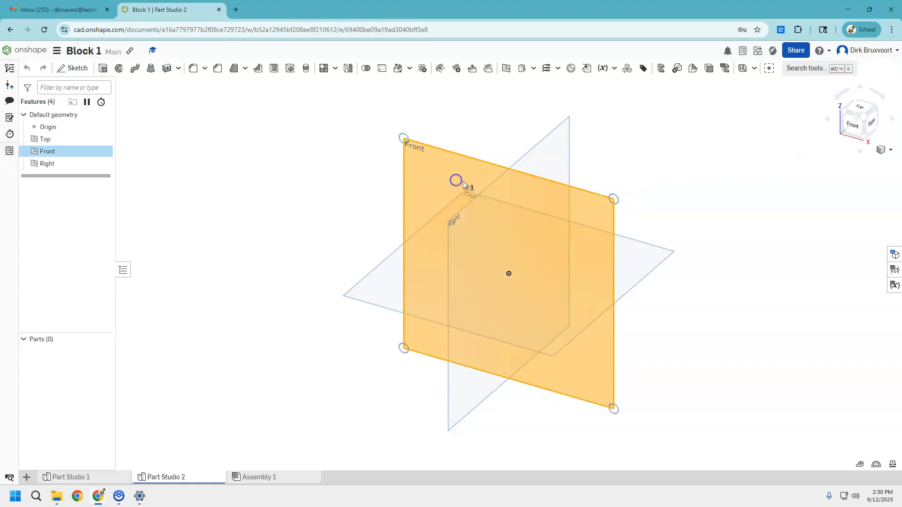
{"action": "left_click_drag", "start_coordinate": [901, 28], "coordinate": [343, 11]}
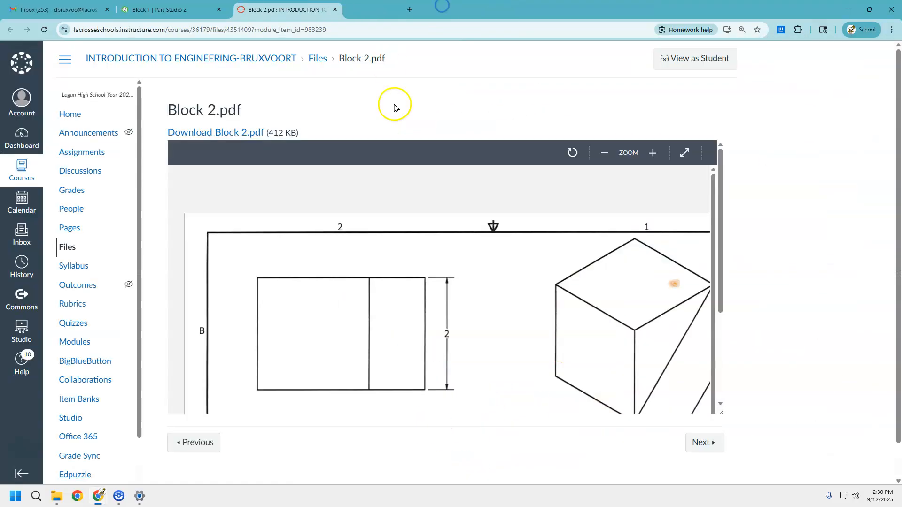
{"action": "left_click", "coordinate": [689, 149]}
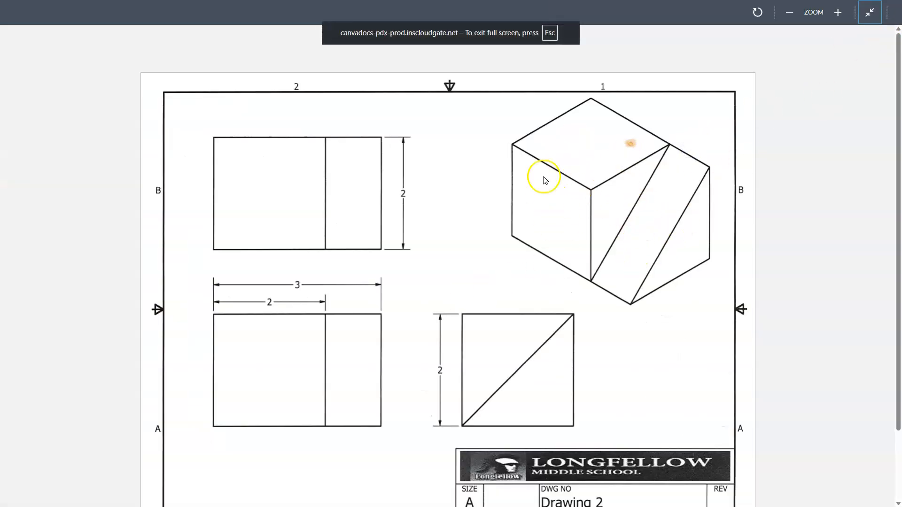
{"action": "left_click", "coordinate": [874, 16]}
{"action": "left_click_drag", "start_coordinate": [301, 11], "coordinate": [901, 136]}
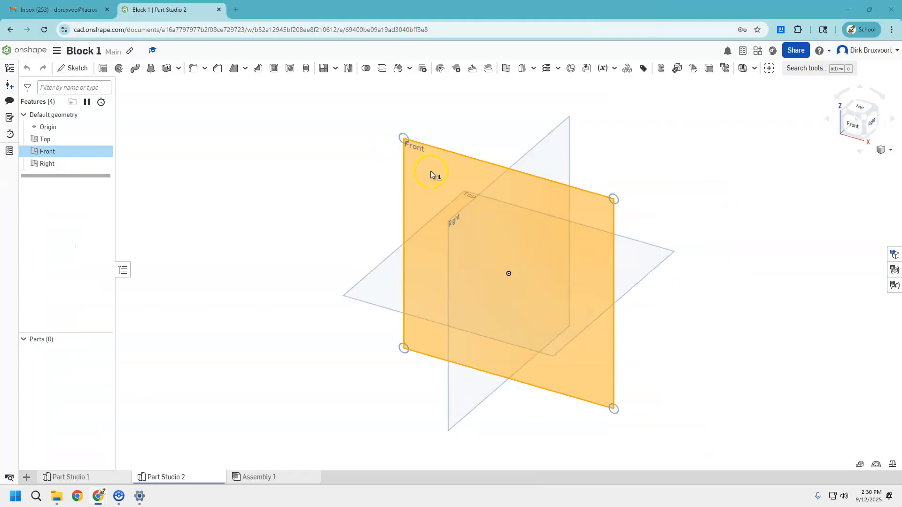
Sketch a corner rectangle on the Front plane from the origin, about 2.3 by 1.8 in.
{"action": "key", "text": "n"}
{"action": "left_click", "coordinate": [80, 68]}
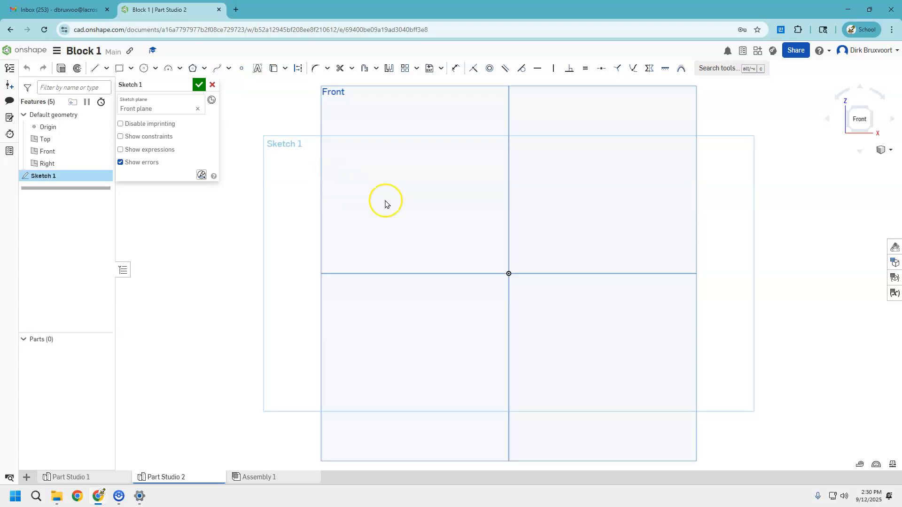
{"action": "left_click", "coordinate": [119, 70]}
{"action": "left_click", "coordinate": [508, 274]}
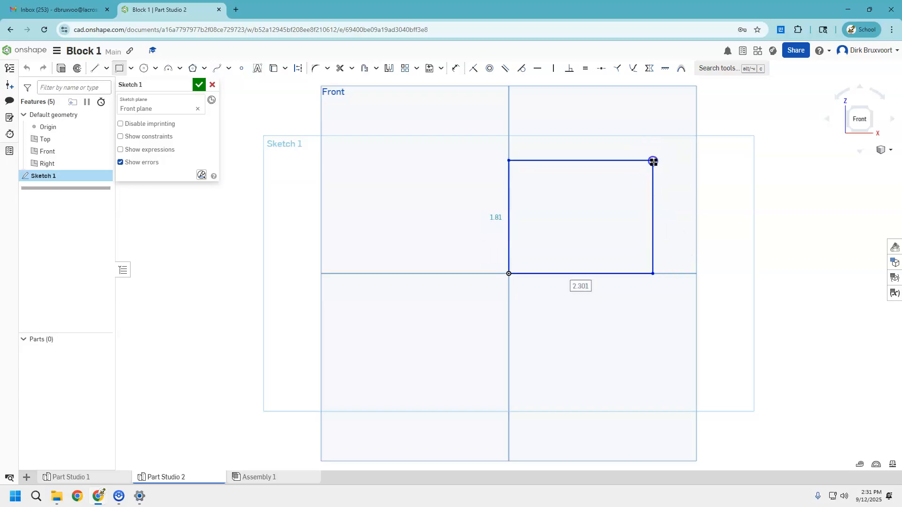
{"action": "left_click", "coordinate": [653, 161]}
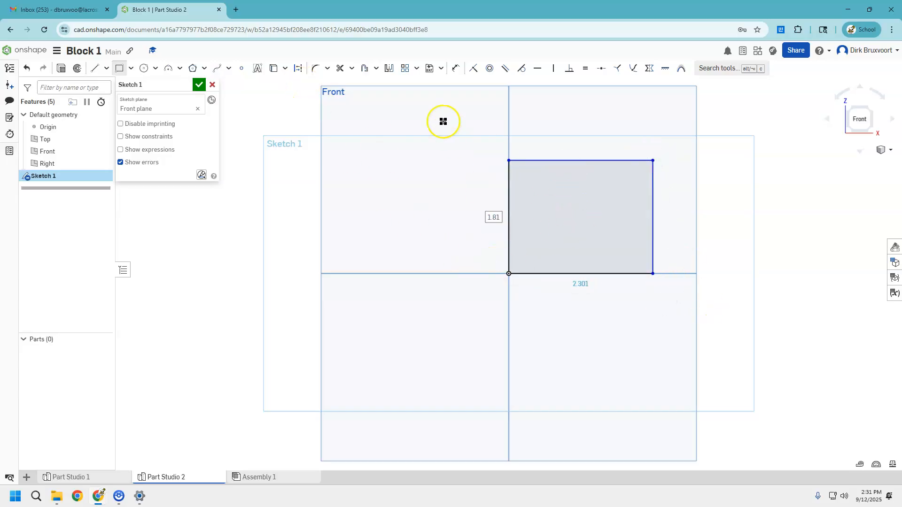
Dimension the rectangle's left edge to 2 in.
{"action": "left_click", "coordinate": [453, 72]}
{"action": "left_click", "coordinate": [508, 188]}
{"action": "left_click", "coordinate": [478, 205]}
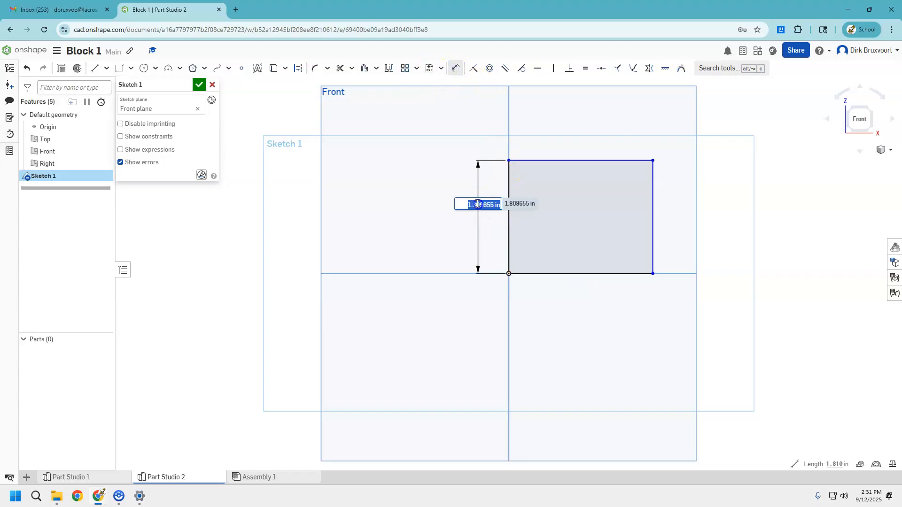
{"action": "type", "text": "2"}
{"action": "key", "text": "Return"}
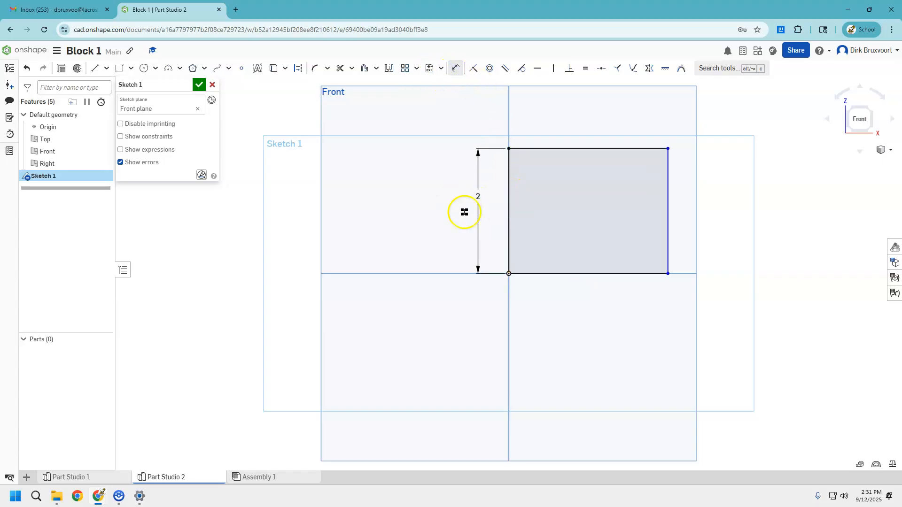
Dimension the rectangle's bottom edge to 2 in and finish the sketch.
{"action": "left_click", "coordinate": [552, 276]}
{"action": "left_click", "coordinate": [562, 307]}
{"action": "key", "text": "Return"}
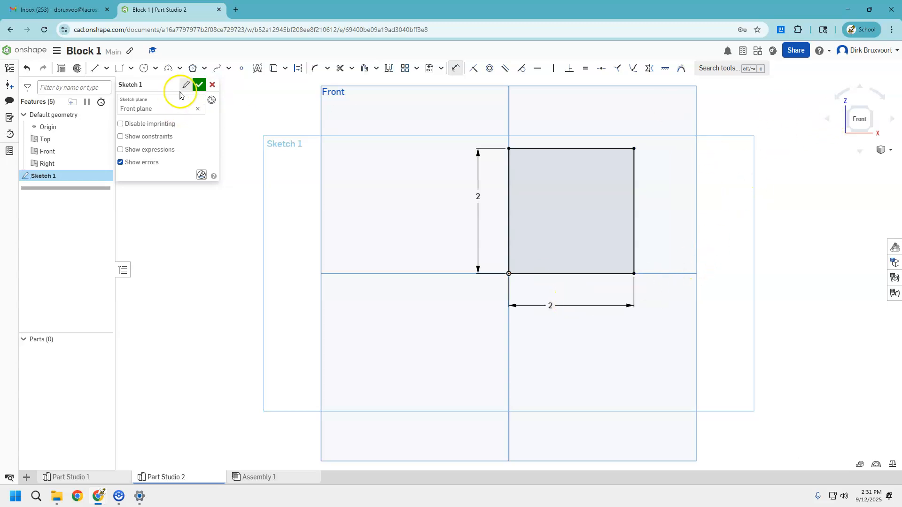
{"action": "left_click", "coordinate": [198, 86]}
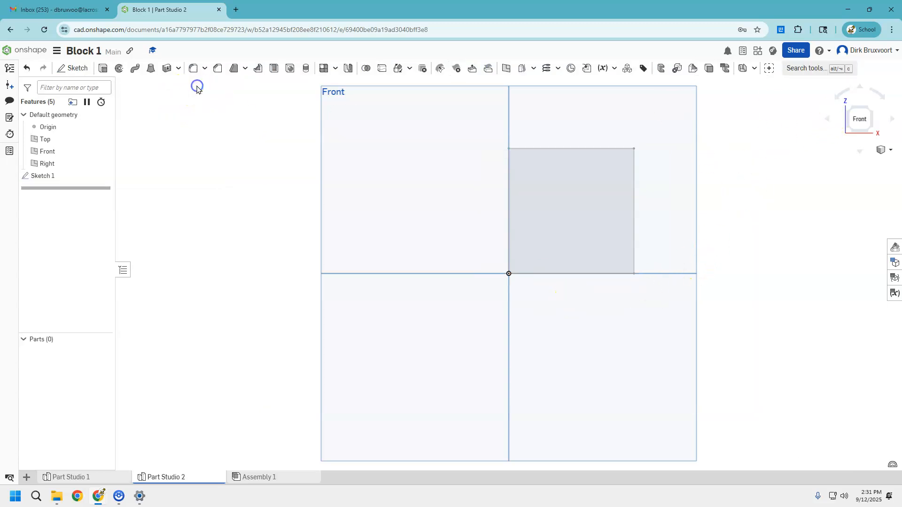
Extrude the square sketch 2 in as a new solid cube.
{"action": "left_click", "coordinate": [871, 111]}
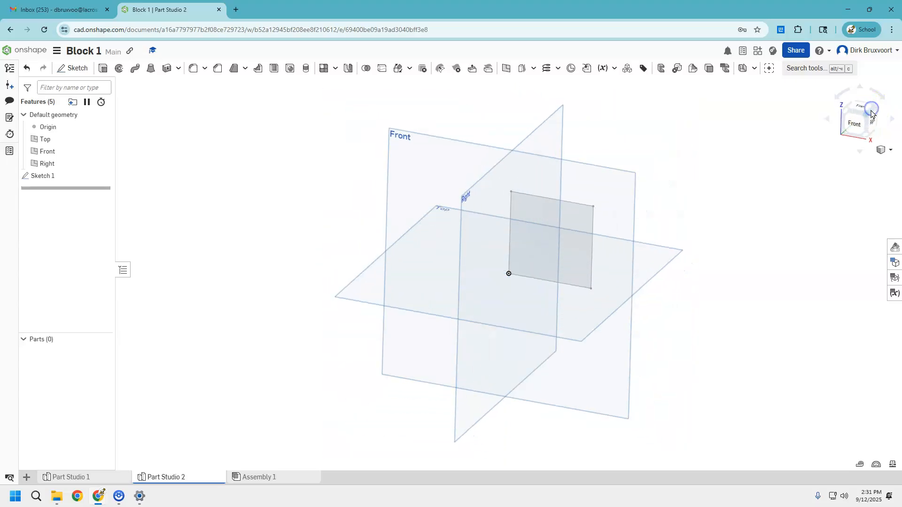
{"action": "left_click", "coordinate": [102, 69]}
{"action": "left_click", "coordinate": [535, 243]}
{"action": "left_click", "coordinate": [197, 166]}
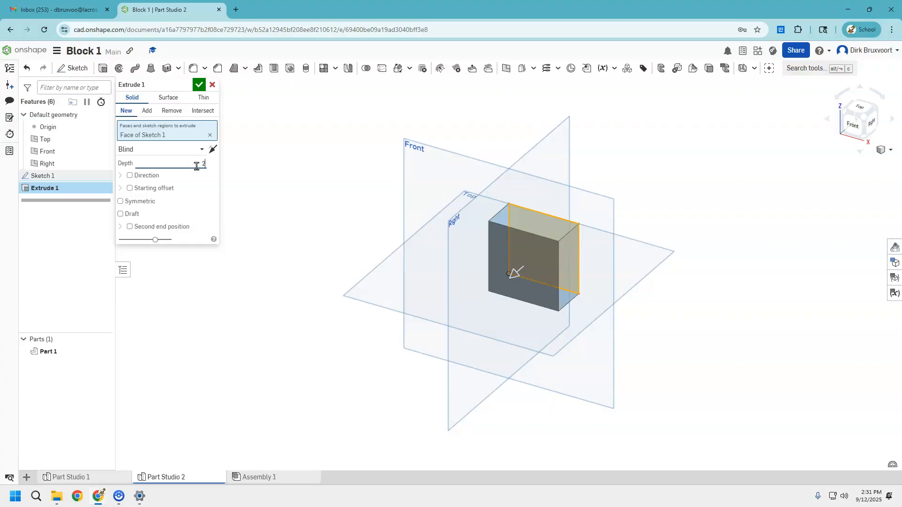
{"action": "key", "text": "Return"}
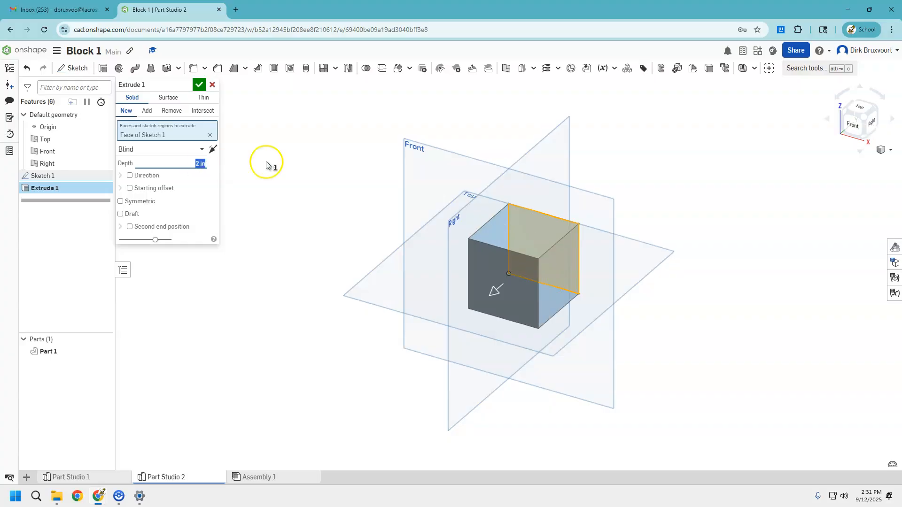
{"action": "left_click", "coordinate": [198, 85]}
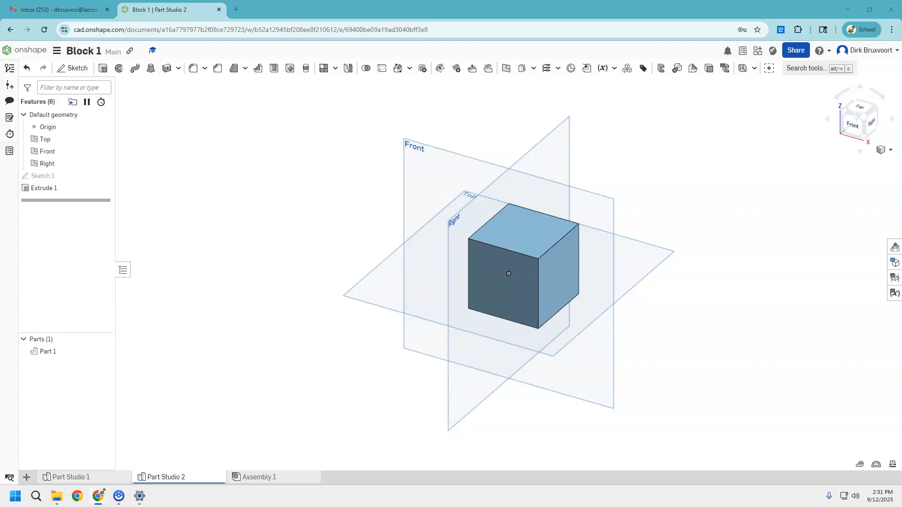
Examine the Block 2 reference drawing in full screen again.
{"action": "key", "text": "alt+Tab"}
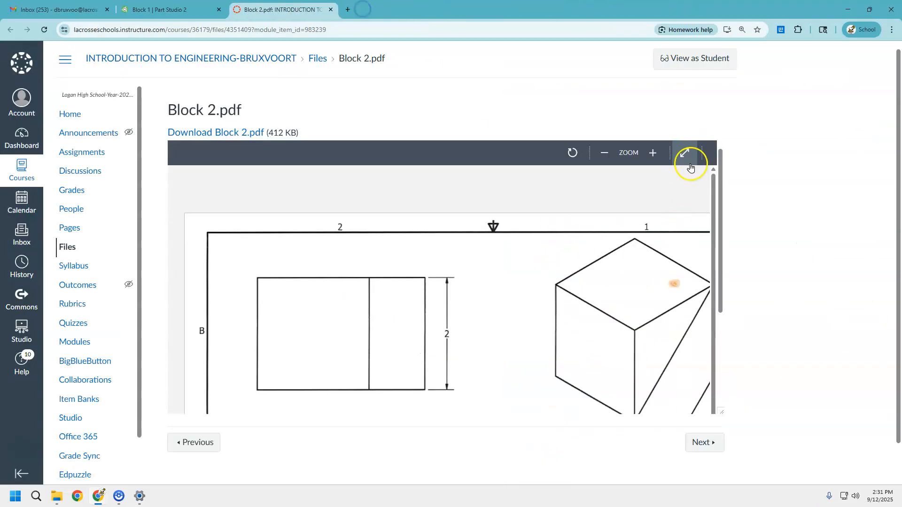
{"action": "left_click", "coordinate": [691, 150]}
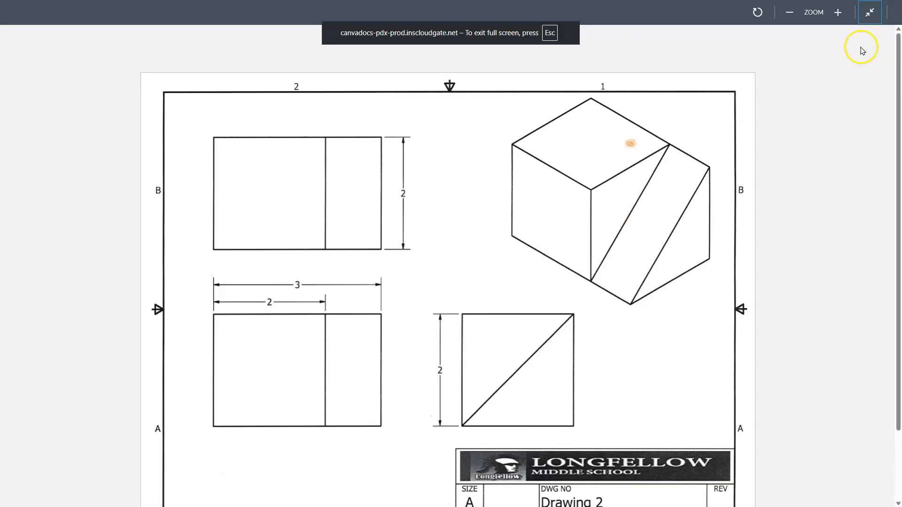
{"action": "left_click", "coordinate": [870, 13]}
{"action": "left_click_drag", "start_coordinate": [291, 15], "coordinate": [899, 150]}
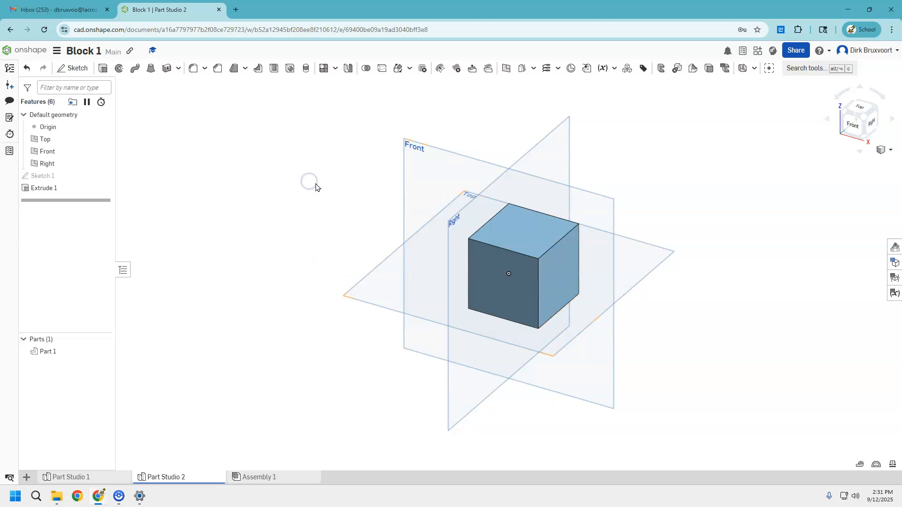
Sketch a triangle on the cube's right face, with a diagonal from the bottom-left to the top-right corner, and finish the sketch.
{"action": "key", "text": "p"}
{"action": "left_click", "coordinate": [72, 68]}
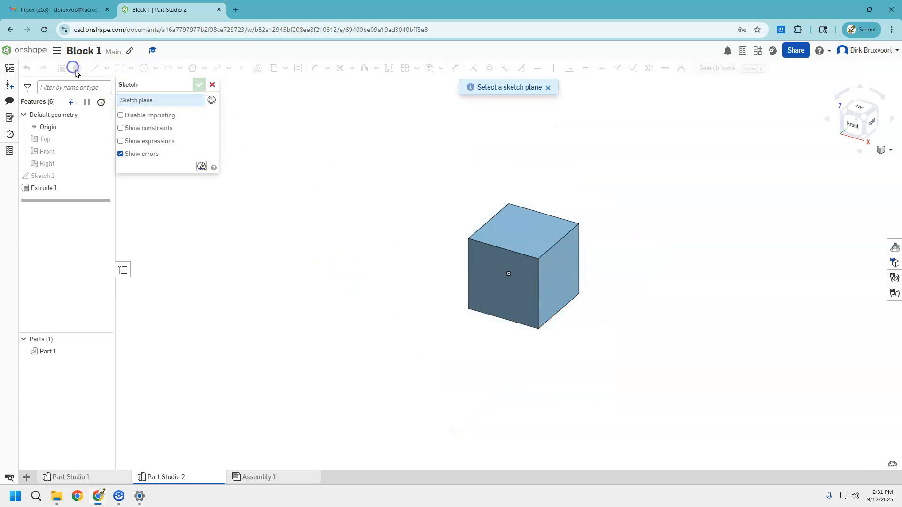
{"action": "left_click", "coordinate": [559, 269]}
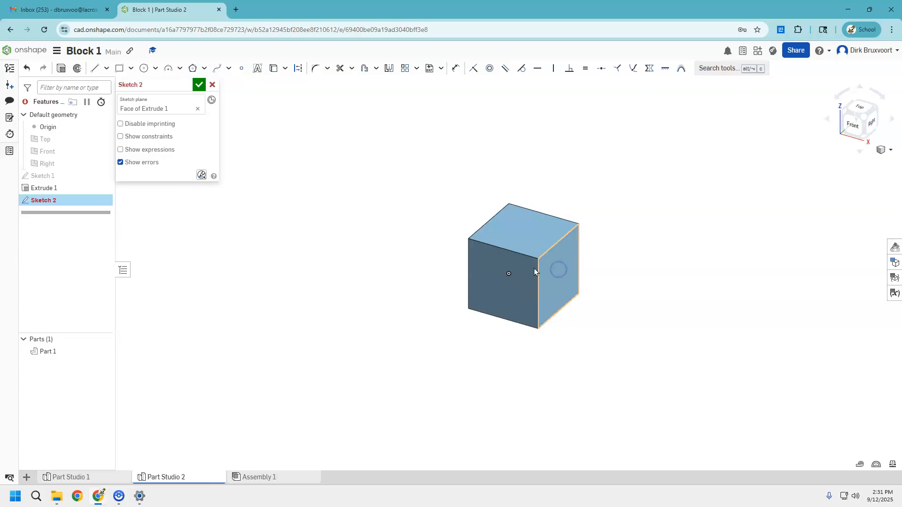
{"action": "key", "text": "n"}
{"action": "left_click", "coordinate": [94, 68]}
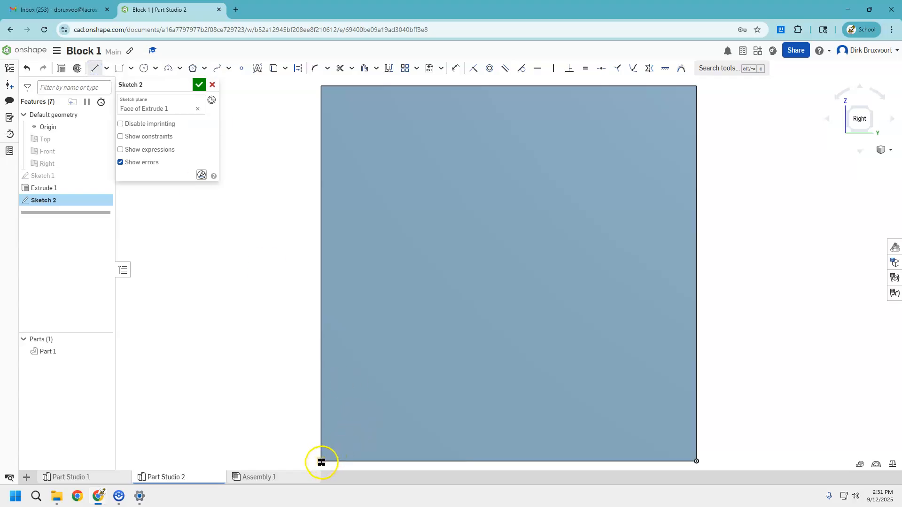
{"action": "mouse_move", "coordinate": [321, 463]}
{"action": "left_mouse_down"}
{"action": "mouse_move", "coordinate": [437, 441]}
{"action": "mouse_move", "coordinate": [626, 157]}
{"action": "mouse_move", "coordinate": [693, 90]}
{"action": "left_mouse_up"}
{"action": "left_click", "coordinate": [696, 86]}
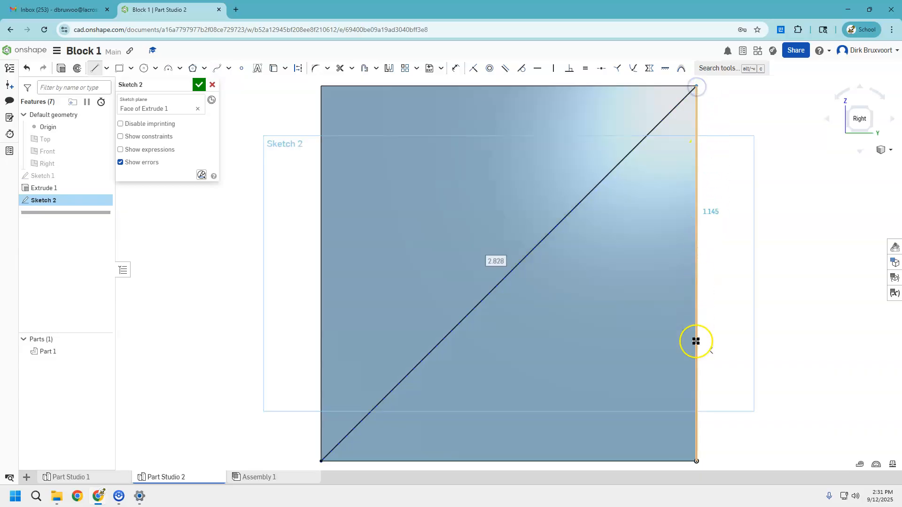
{"action": "left_click", "coordinate": [696, 461]}
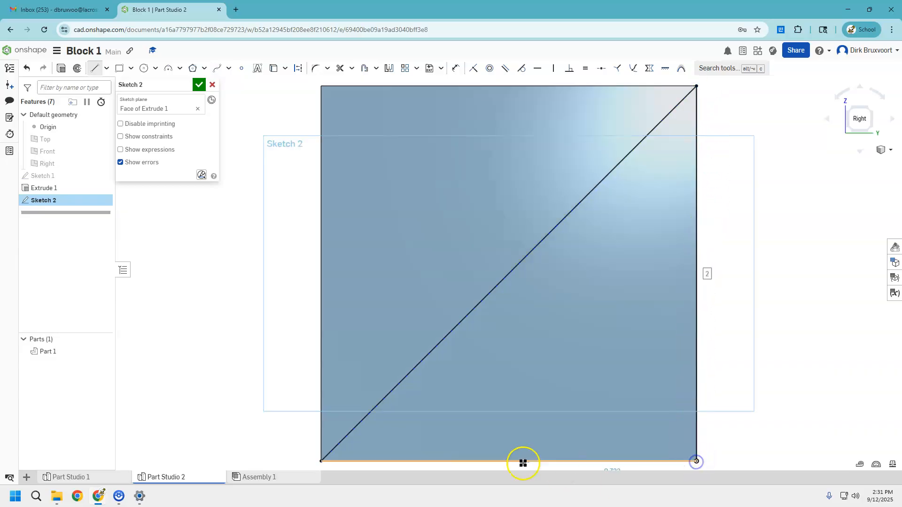
{"action": "left_click", "coordinate": [321, 462]}
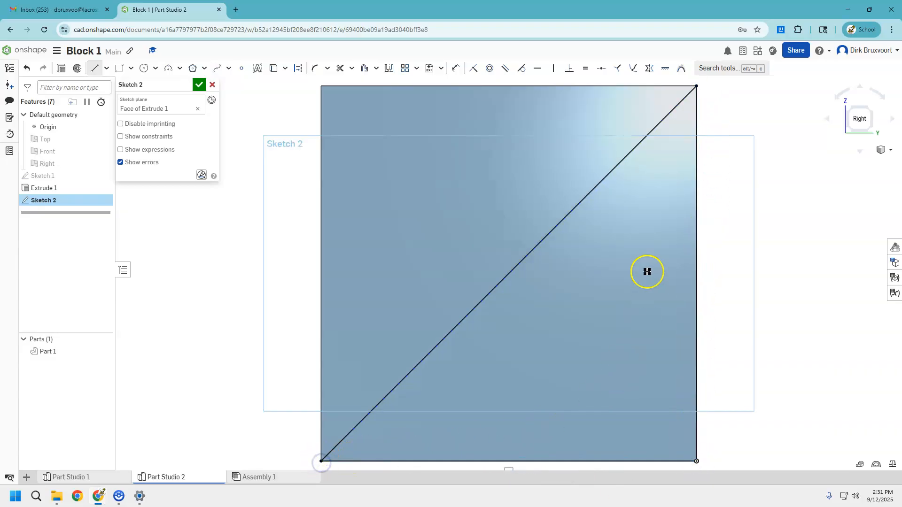
{"action": "scroll", "coordinate": [641, 270], "scroll_direction": "down", "scroll_amount": 3}
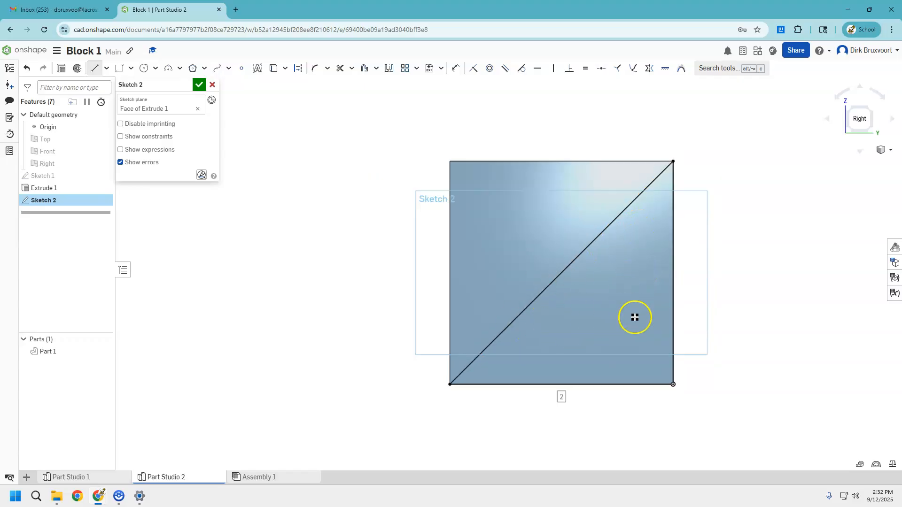
{"action": "left_click", "coordinate": [201, 86]}
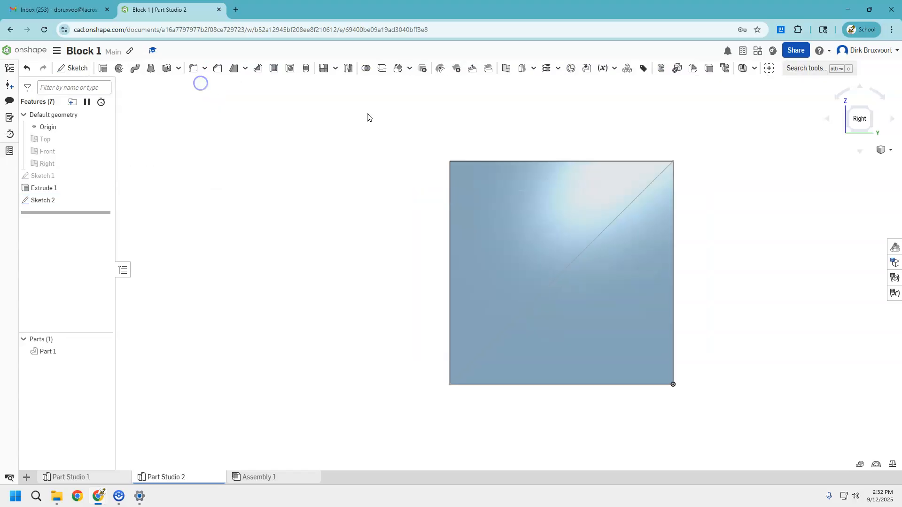
Extrude the triangular sketch region 1 in, adding it to the cube part.
{"action": "left_click", "coordinate": [851, 109]}
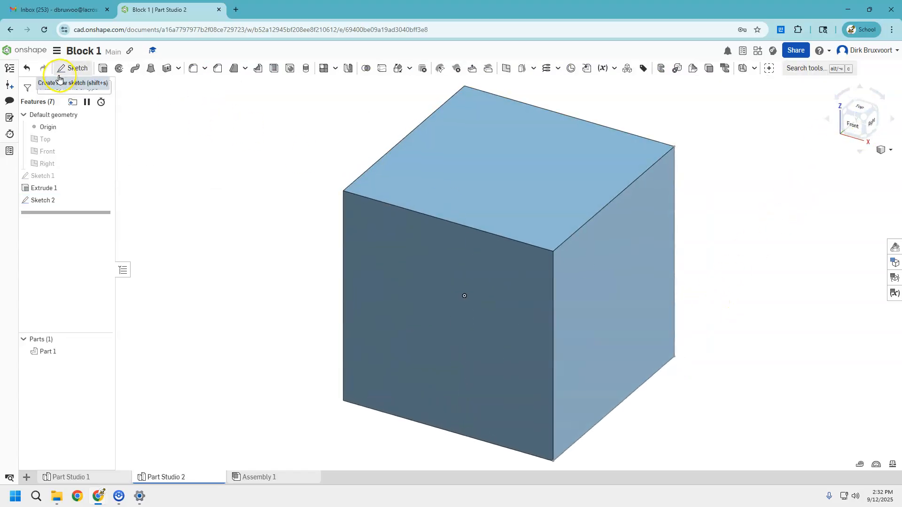
{"action": "left_click", "coordinate": [103, 68]}
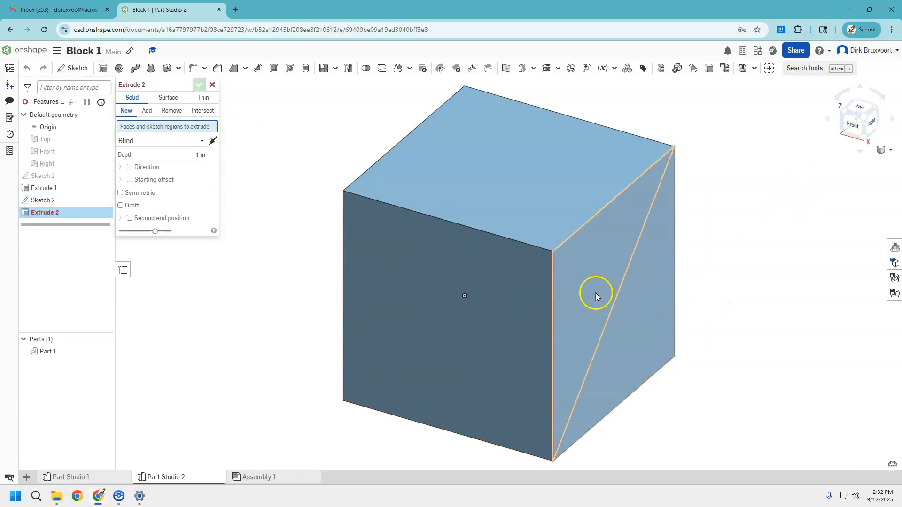
{"action": "left_click", "coordinate": [649, 307]}
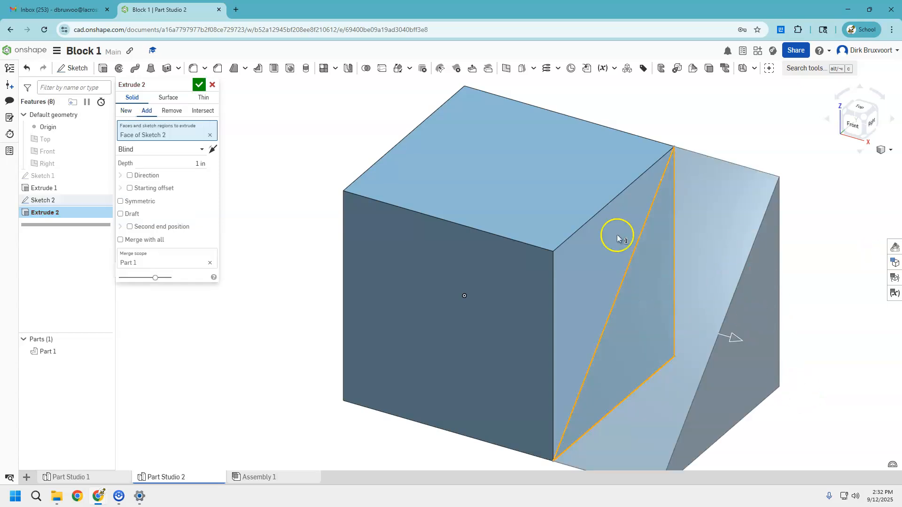
{"action": "left_click", "coordinate": [199, 85]}
{"action": "scroll", "coordinate": [494, 235], "scroll_direction": "up", "scroll_amount": 2}
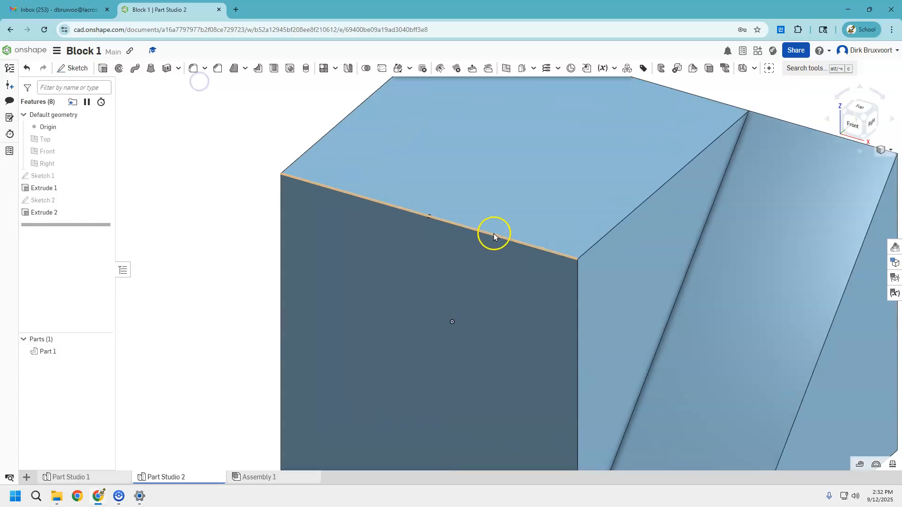
{"action": "scroll", "coordinate": [494, 233], "scroll_direction": "down", "scroll_amount": 5}
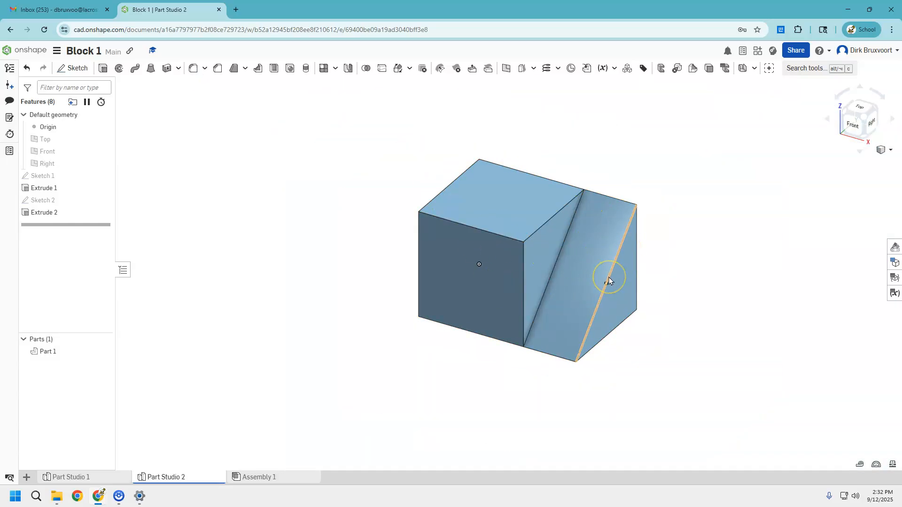
Create a new Part Studio and open it.
{"action": "left_click", "coordinate": [28, 478]}
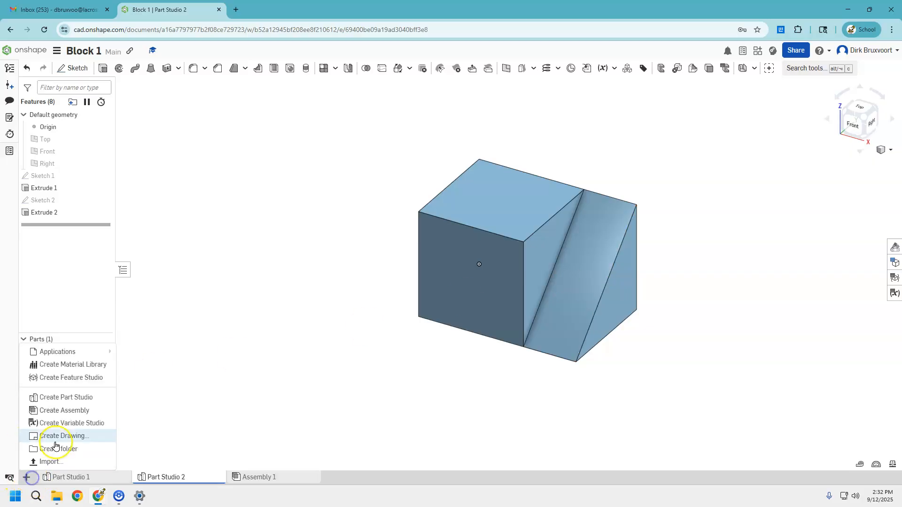
{"action": "left_click", "coordinate": [80, 397]}
{"action": "left_click", "coordinate": [254, 478]}
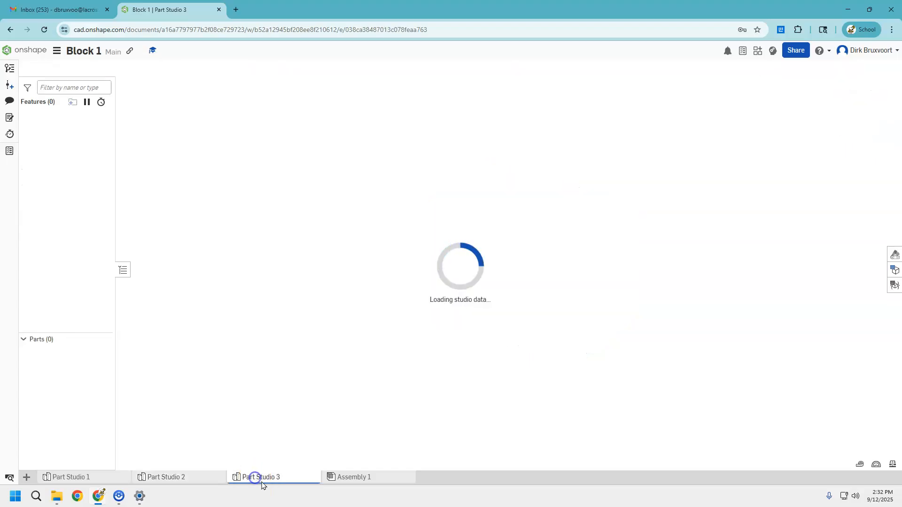
Examine the Block 3 reference drawing in full screen, then return to the Onshape document.
{"action": "left_click_drag", "start_coordinate": [446, 0], "coordinate": [332, 14]}
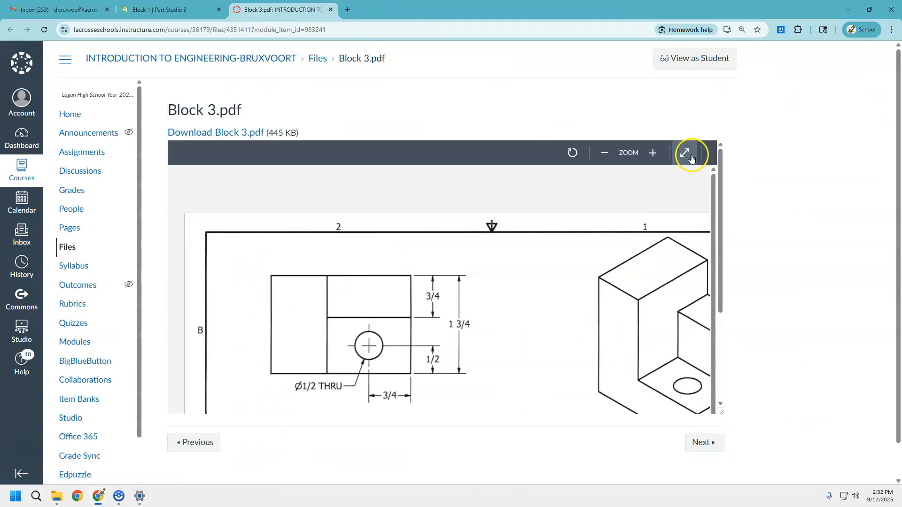
{"action": "left_click", "coordinate": [685, 153]}
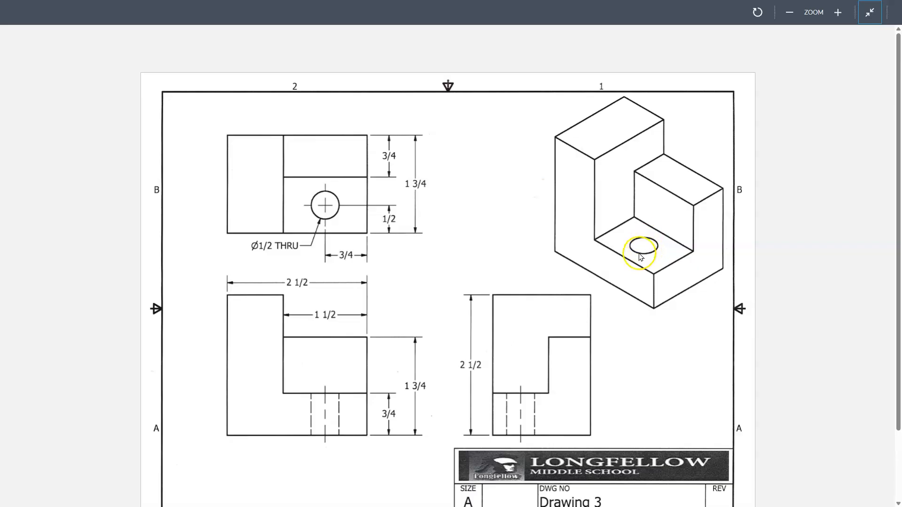
{"action": "left_click", "coordinate": [869, 12]}
{"action": "left_click", "coordinate": [322, 9]}
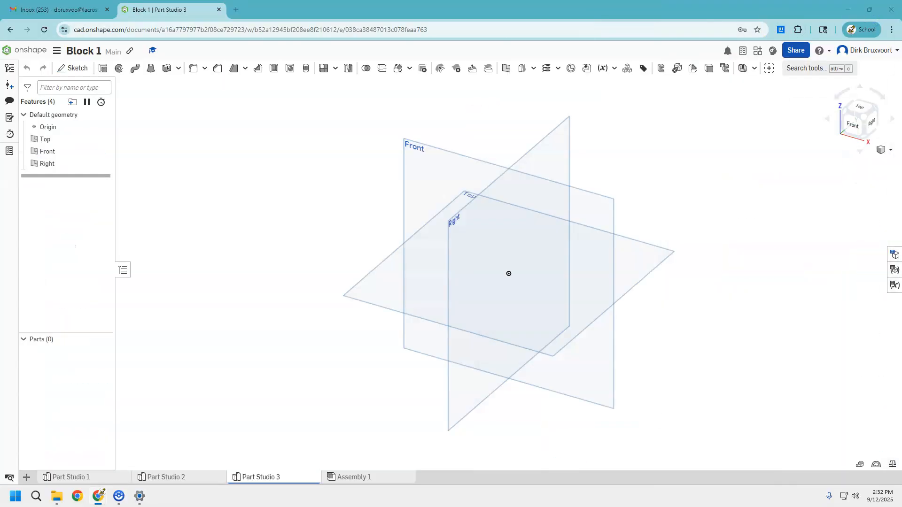
Start a sketch on the Front plane and draw a closed L-shaped outline from the origin with the Line tool.
{"action": "left_click", "coordinate": [441, 178]}
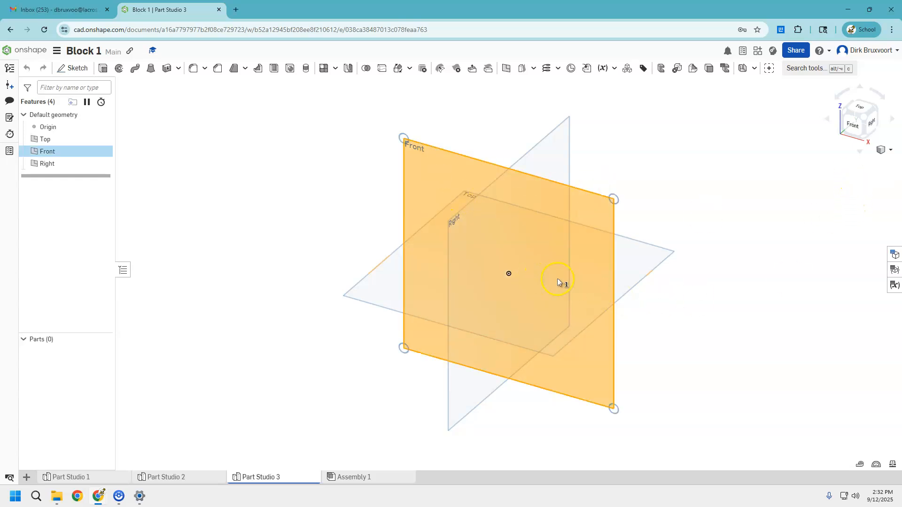
{"action": "left_click", "coordinate": [855, 133]}
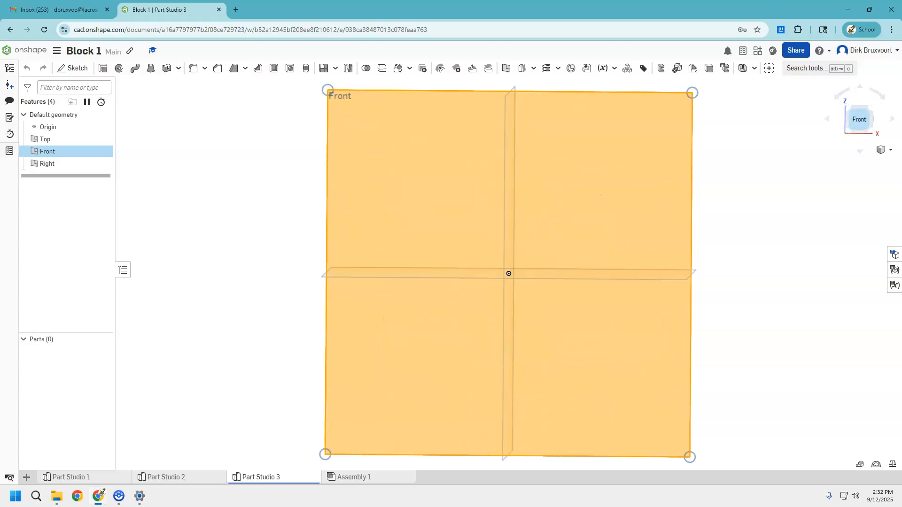
{"action": "left_click", "coordinate": [93, 77]}
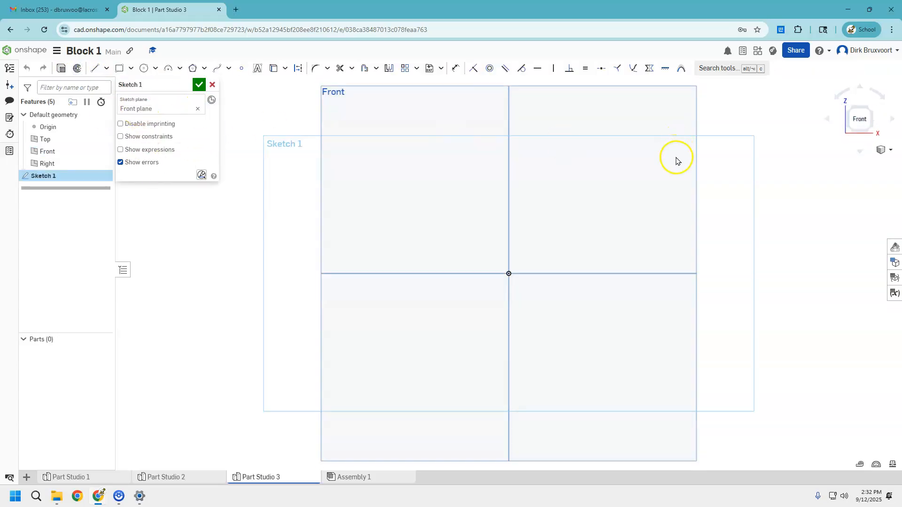
{"action": "key", "text": "p"}
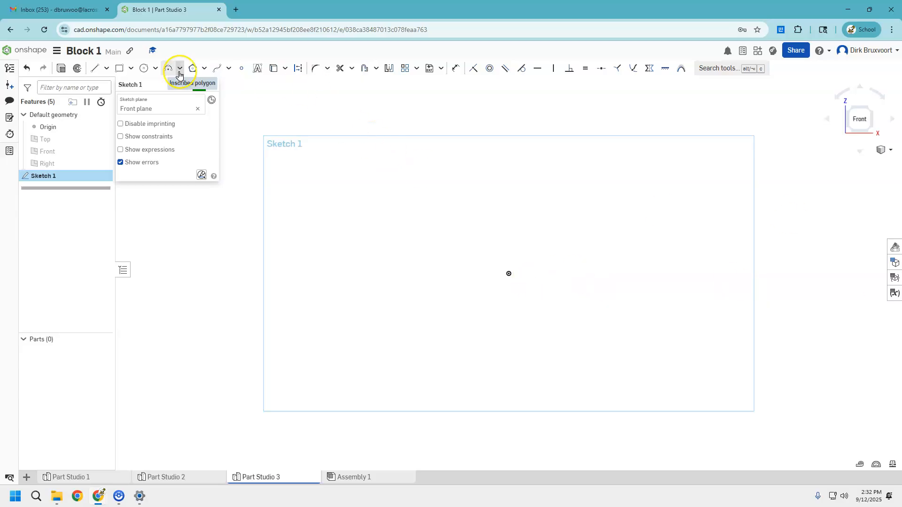
{"action": "left_click", "coordinate": [94, 68]}
{"action": "left_click", "coordinate": [512, 273]}
{"action": "left_click", "coordinate": [509, 274]}
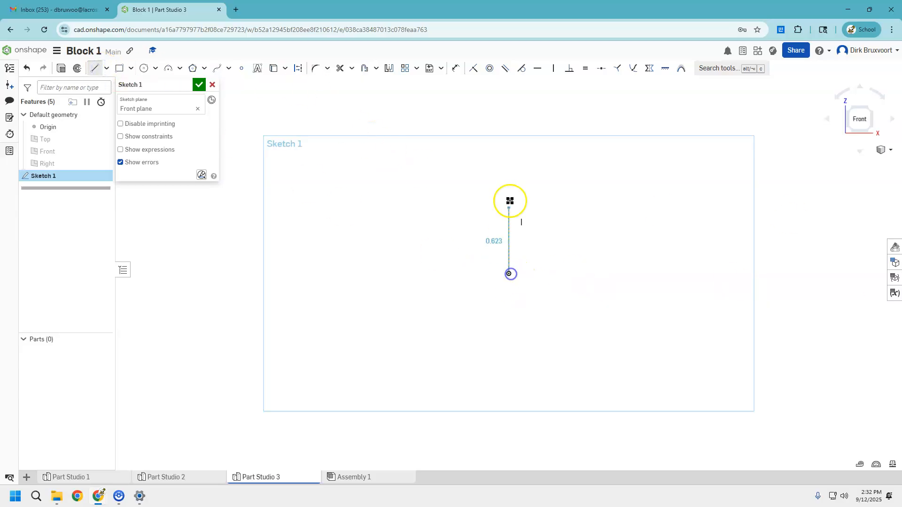
{"action": "left_click_drag", "start_coordinate": [509, 162], "coordinate": [518, 158]}
{"action": "left_click", "coordinate": [508, 155]}
{"action": "left_click", "coordinate": [553, 206]}
{"action": "left_click_drag", "start_coordinate": [554, 206], "coordinate": [642, 207]}
{"action": "left_click", "coordinate": [642, 208]}
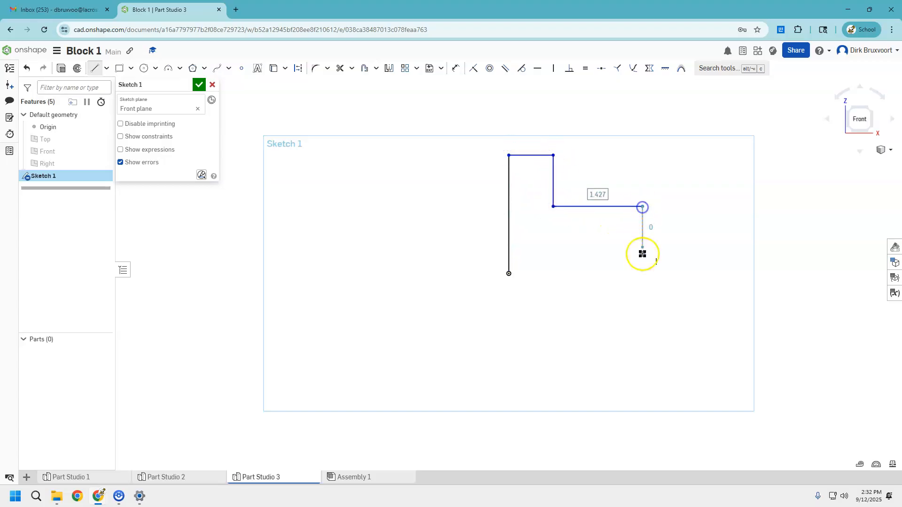
{"action": "left_click", "coordinate": [642, 274]}
{"action": "left_click", "coordinate": [509, 273]}
Dimension the L-shape's bottom edge and left edge to 2.5 in each.
{"action": "left_click", "coordinate": [457, 70]}
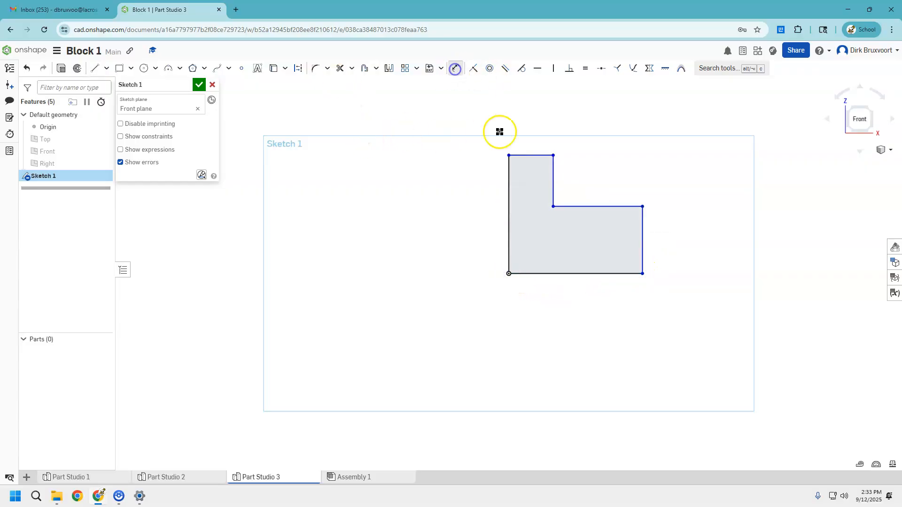
{"action": "left_click", "coordinate": [615, 275]}
{"action": "left_click", "coordinate": [581, 313]}
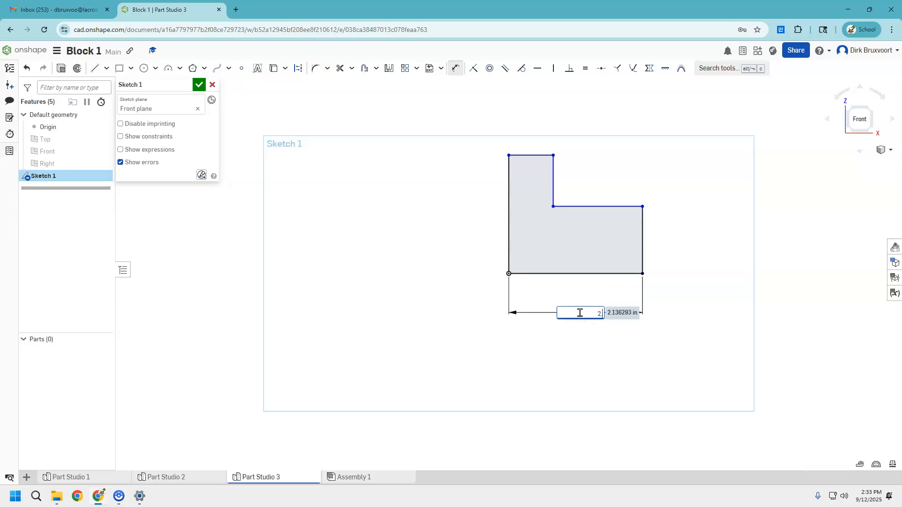
{"action": "key", "text": "Return"}
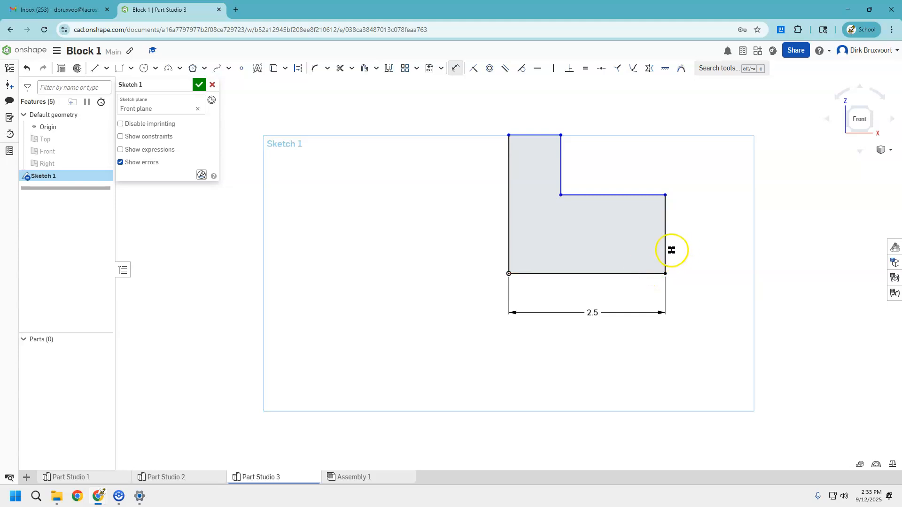
{"action": "left_click", "coordinate": [512, 253]}
{"action": "left_click", "coordinate": [484, 253]}
{"action": "type", "text": "2.5"}
{"action": "key", "text": "Return"}
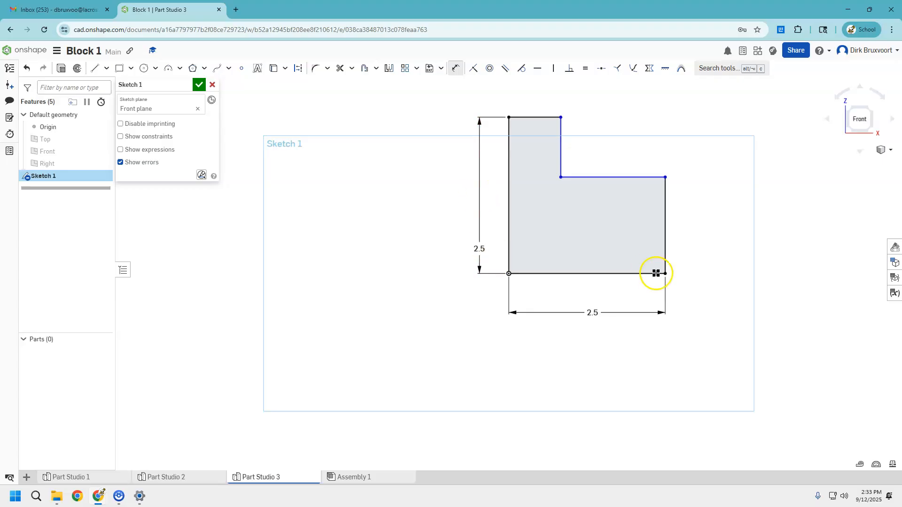
Dimension the short right edge to 0.75 in and the inner horizontal edge to 1.5 in, then finish the sketch.
{"action": "left_click", "coordinate": [665, 212]}
{"action": "left_click", "coordinate": [702, 217]}
{"action": "type", "text": ".75"}
{"action": "key", "text": "Return"}
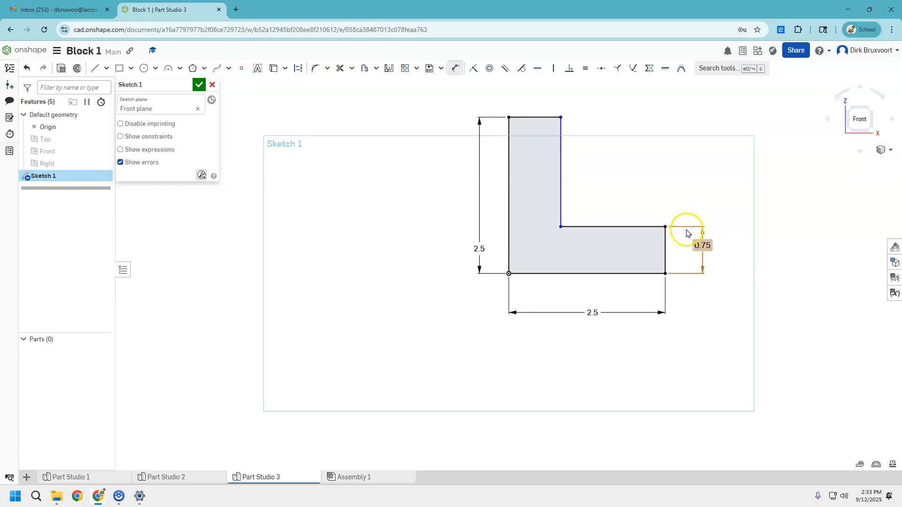
{"action": "left_click", "coordinate": [637, 226]}
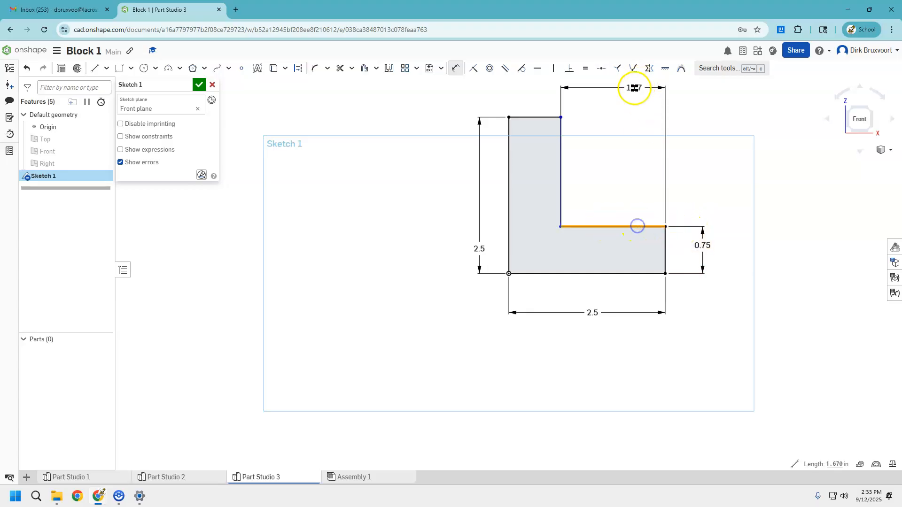
{"action": "left_click", "coordinate": [626, 95]}
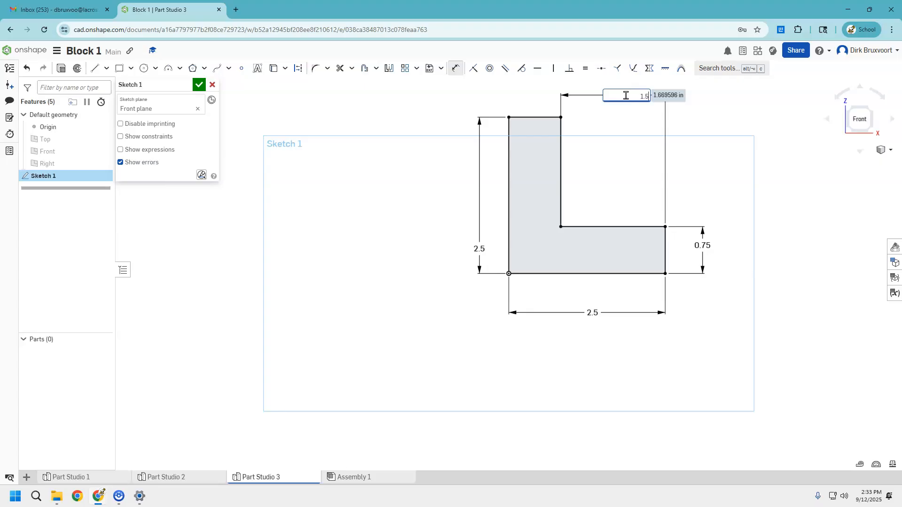
{"action": "key", "text": "Return"}
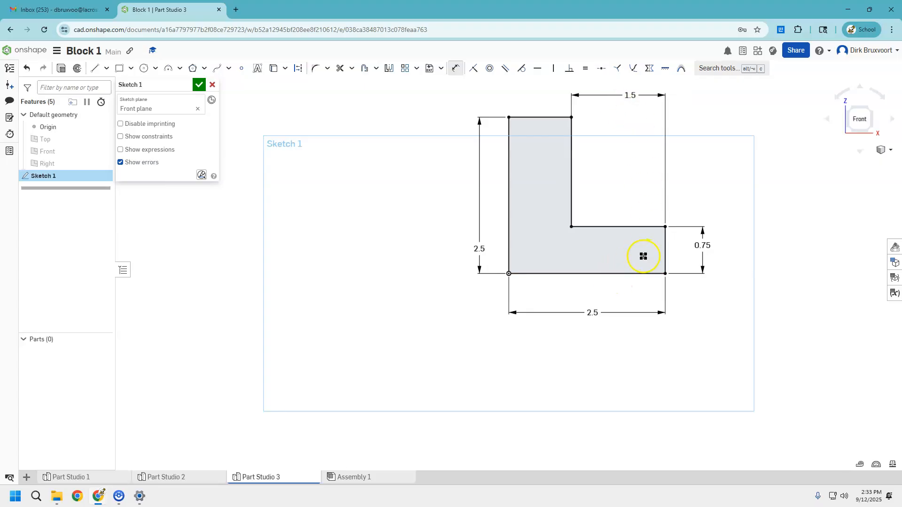
{"action": "left_click", "coordinate": [199, 84]}
Extrude the L-shaped sketch 1.75 in as a new solid.
{"action": "left_click", "coordinate": [862, 112]}
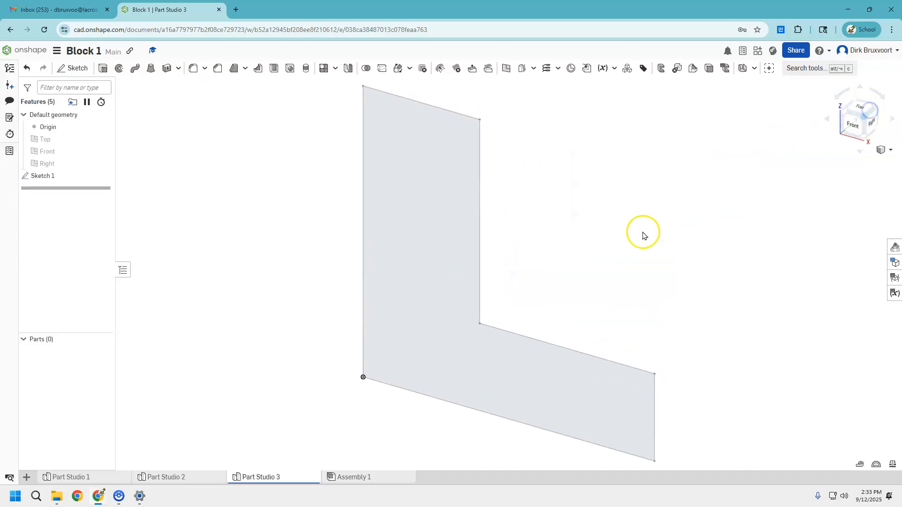
{"action": "left_click", "coordinate": [103, 69]}
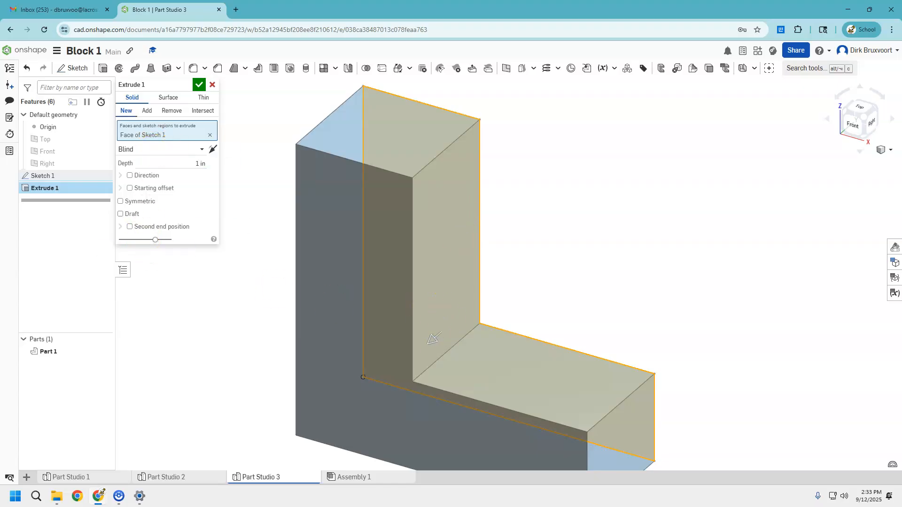
{"action": "left_click", "coordinate": [197, 164]}
{"action": "key", "text": "Return"}
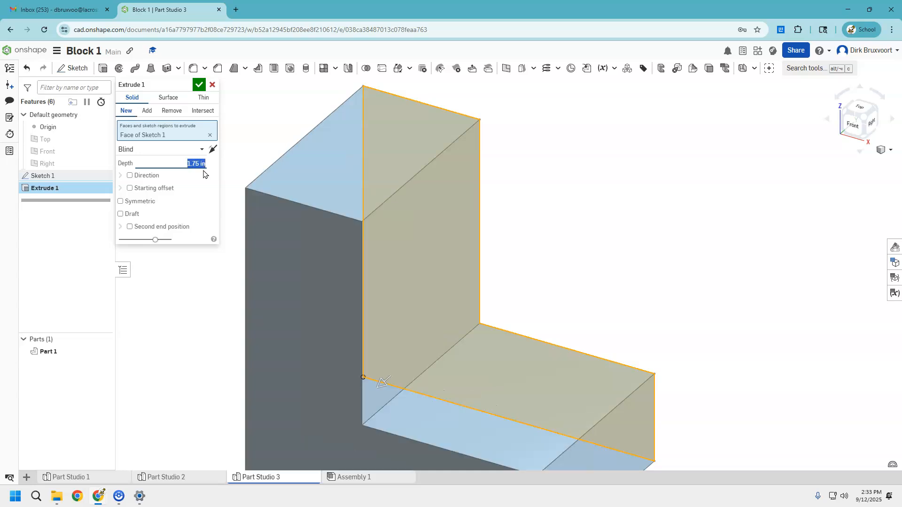
{"action": "left_click", "coordinate": [198, 85]}
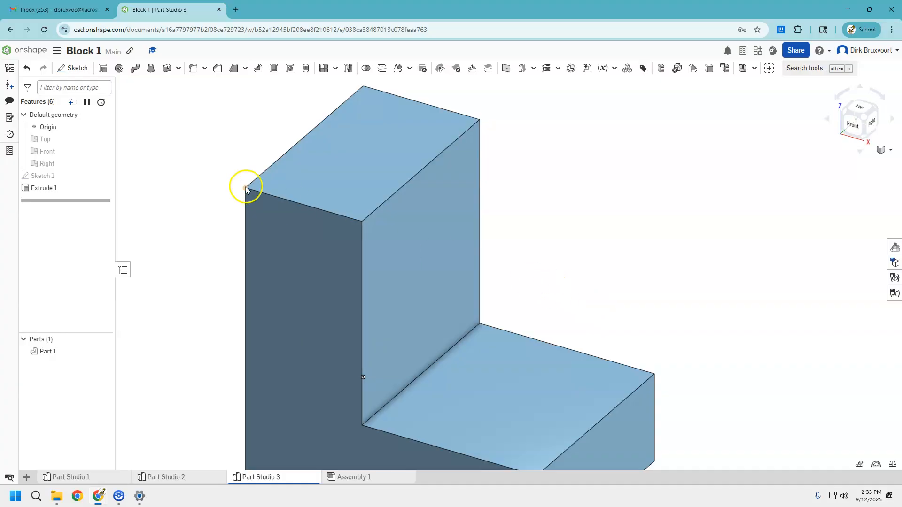
Start a new sketch and view the Block 3 reference drawing full screen in the course page.
{"action": "left_click", "coordinate": [72, 68]}
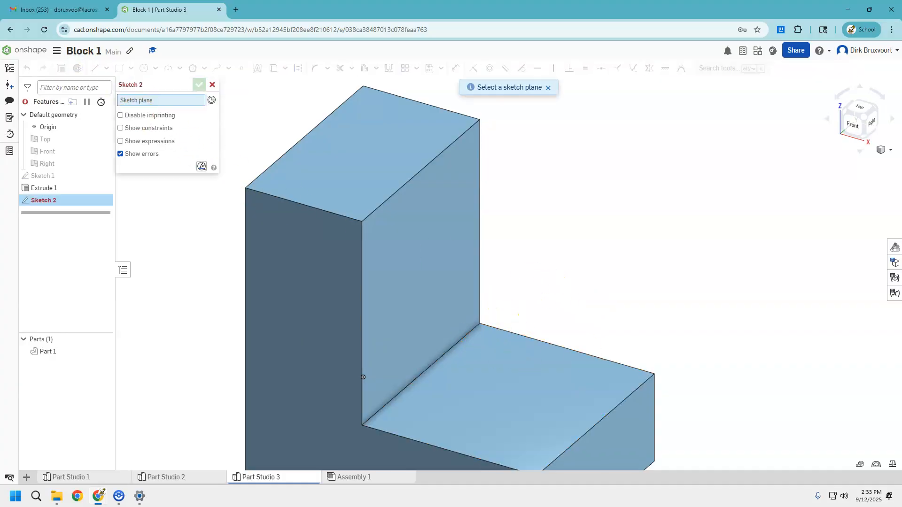
{"action": "key", "text": "alt+Tab"}
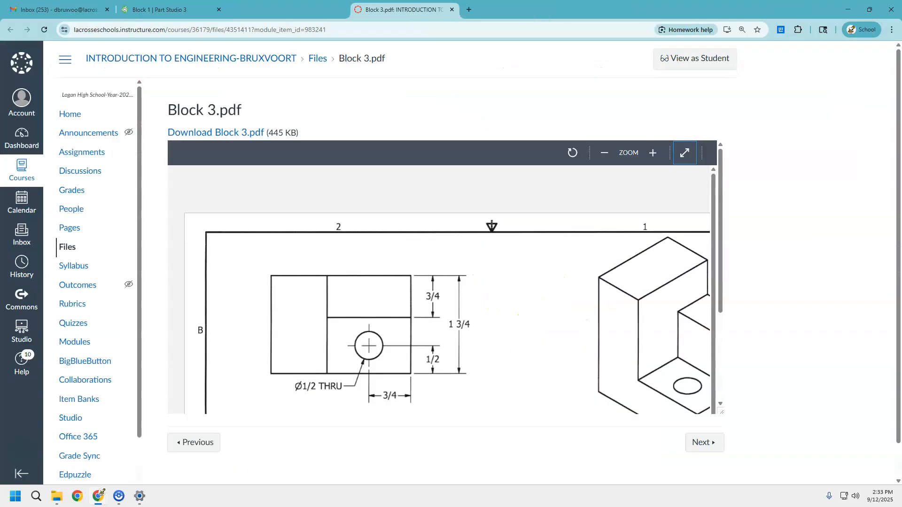
{"action": "left_click", "coordinate": [686, 153]}
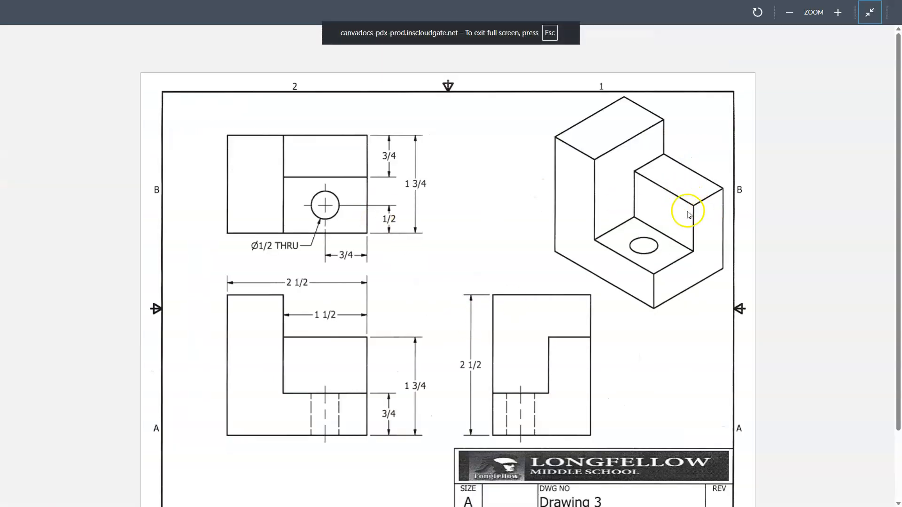
{"action": "left_click", "coordinate": [869, 13]}
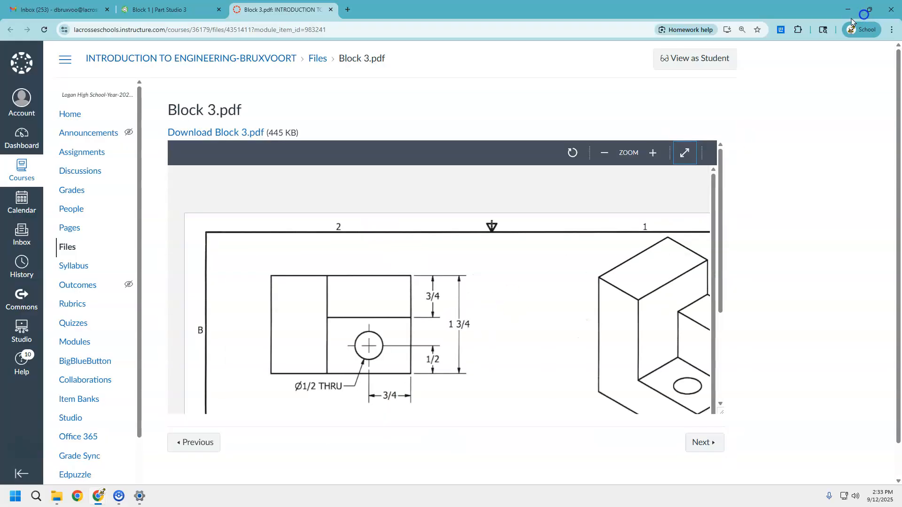
{"action": "left_click", "coordinate": [169, 9]}
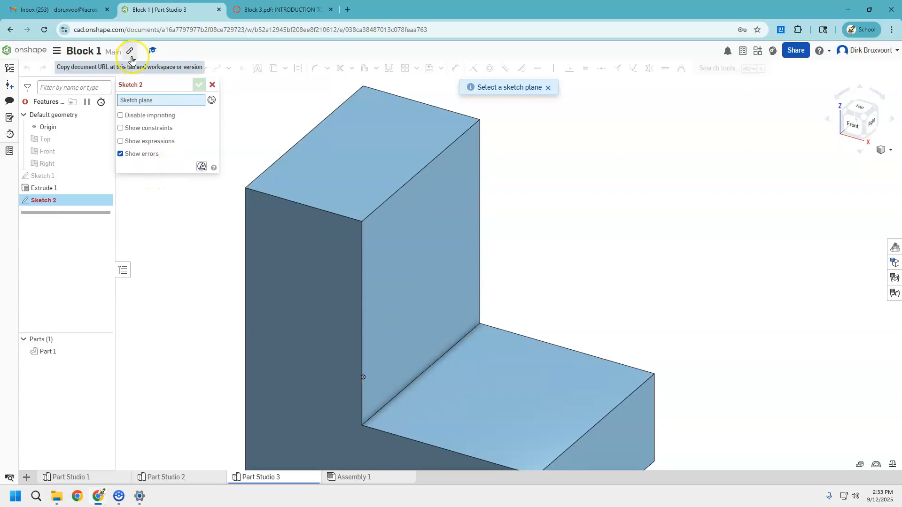
Sketch a rectangle on the lower step's top face along its back edge, spanning the step's 1.5 in width.
{"action": "left_click", "coordinate": [533, 370]}
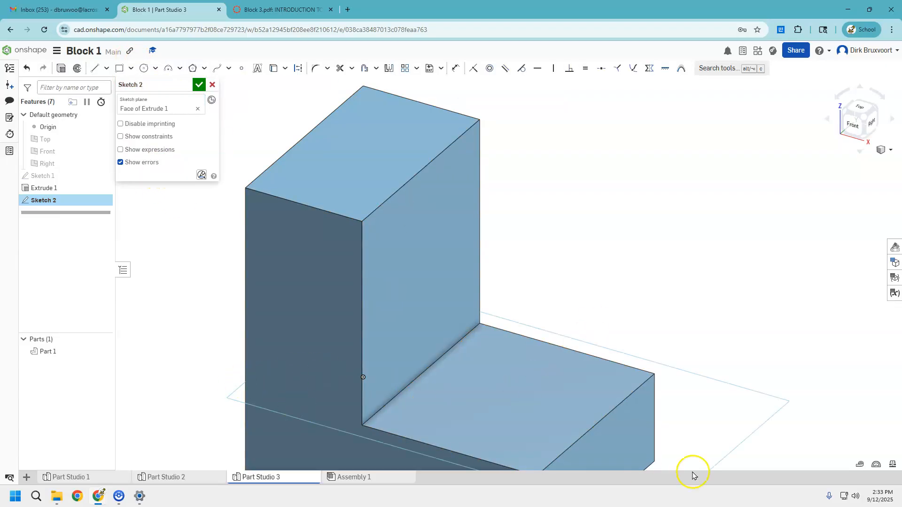
{"action": "left_click", "coordinate": [859, 108]}
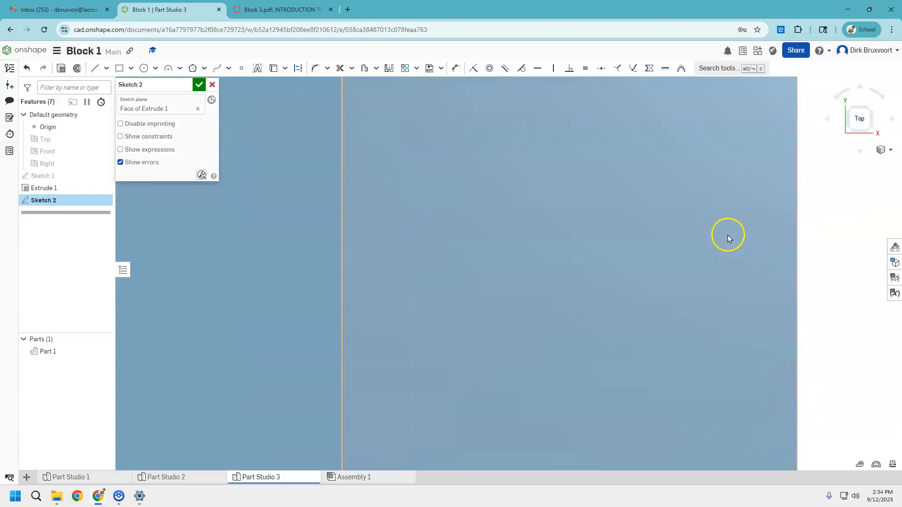
{"action": "left_click", "coordinate": [120, 69]}
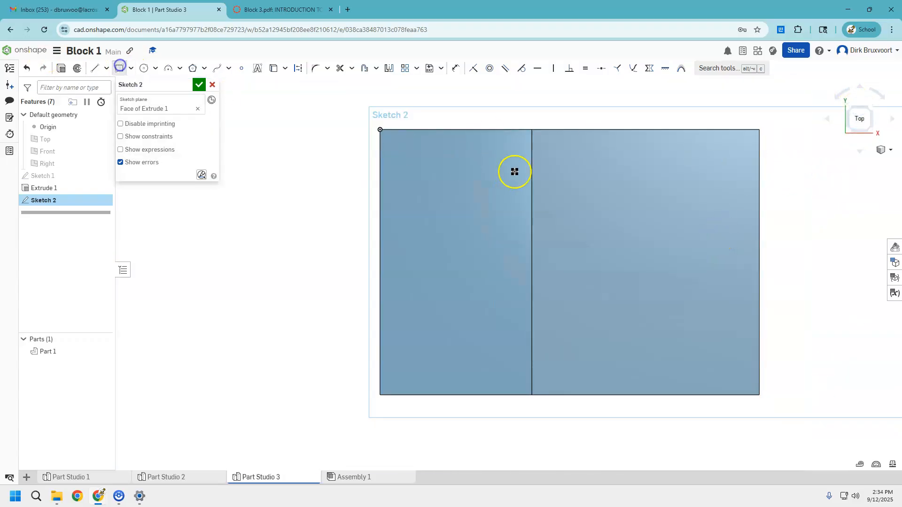
{"action": "left_click_drag", "start_coordinate": [533, 130], "coordinate": [759, 263]}
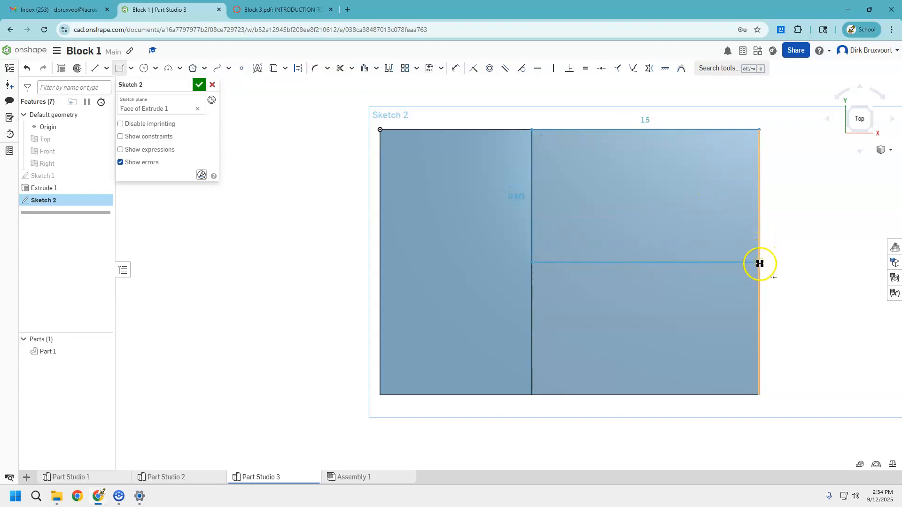
{"action": "left_click_drag", "start_coordinate": [760, 262], "coordinate": [759, 170]}
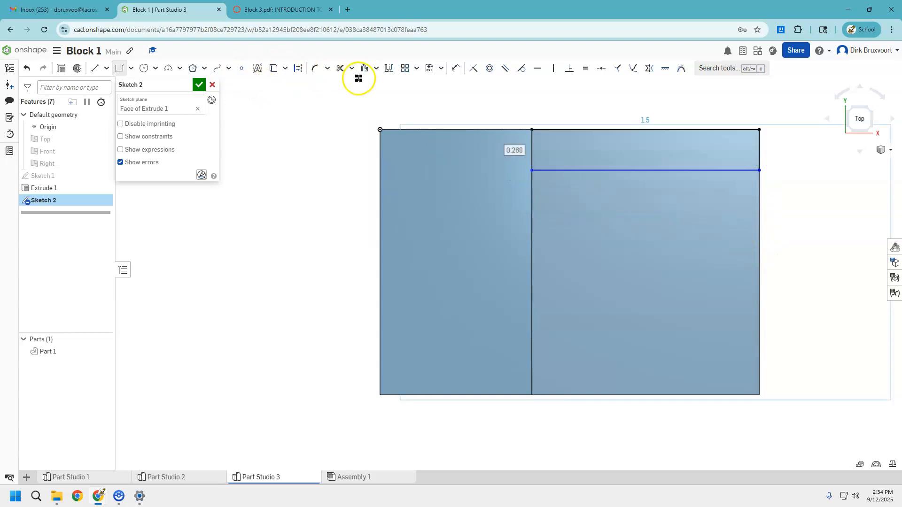
Dimension the rectangle's depth to 0.75 in and finish the sketch.
{"action": "left_click", "coordinate": [455, 69]}
{"action": "left_click", "coordinate": [761, 159]}
{"action": "left_click", "coordinate": [798, 154]}
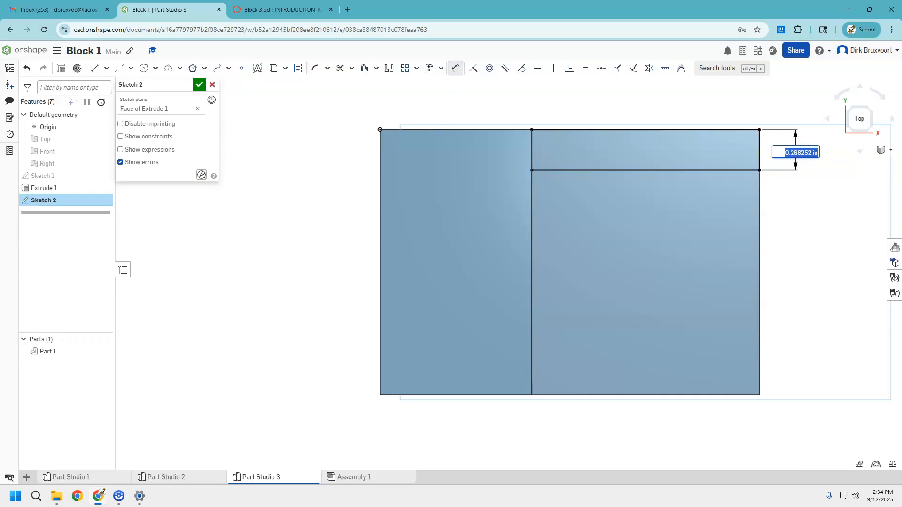
{"action": "left_click_drag", "start_coordinate": [323, 8], "coordinate": [371, 23]}
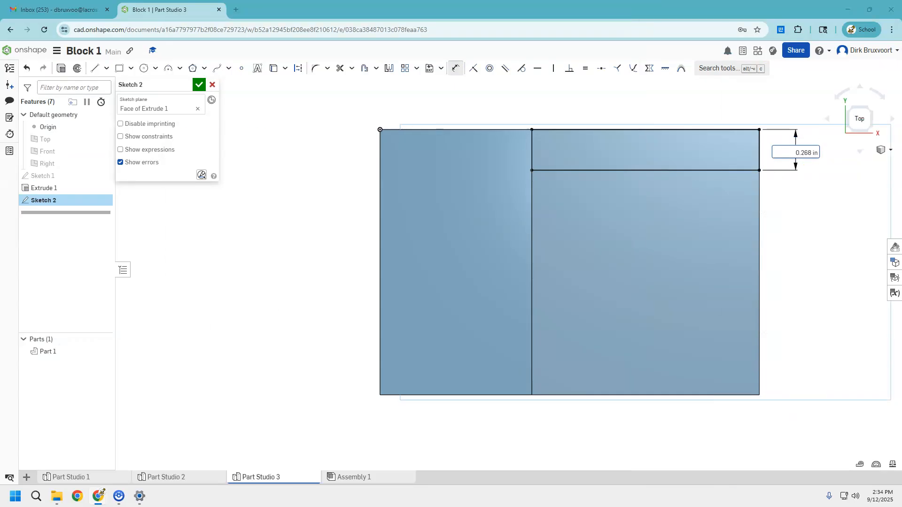
{"action": "left_click", "coordinate": [807, 153]}
{"action": "left_click", "coordinate": [792, 186]}
{"action": "double_click", "coordinate": [794, 186]}
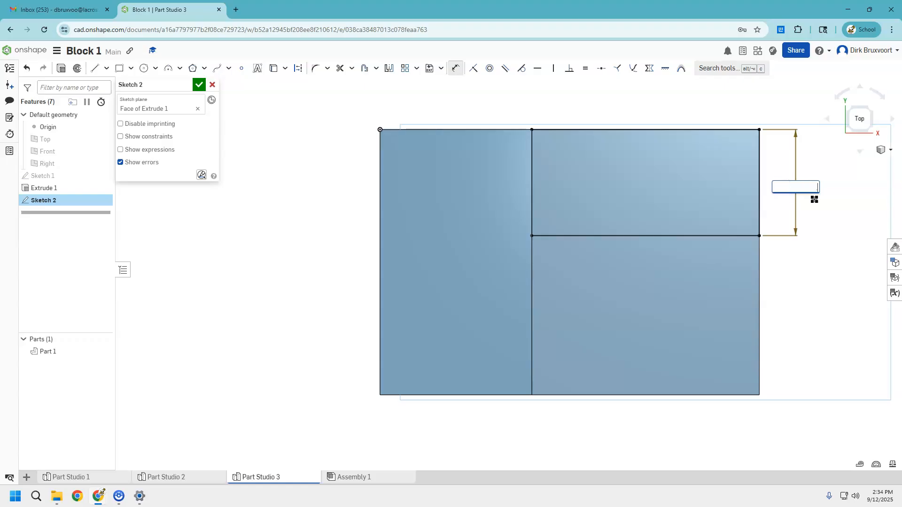
{"action": "key", "text": "Return"}
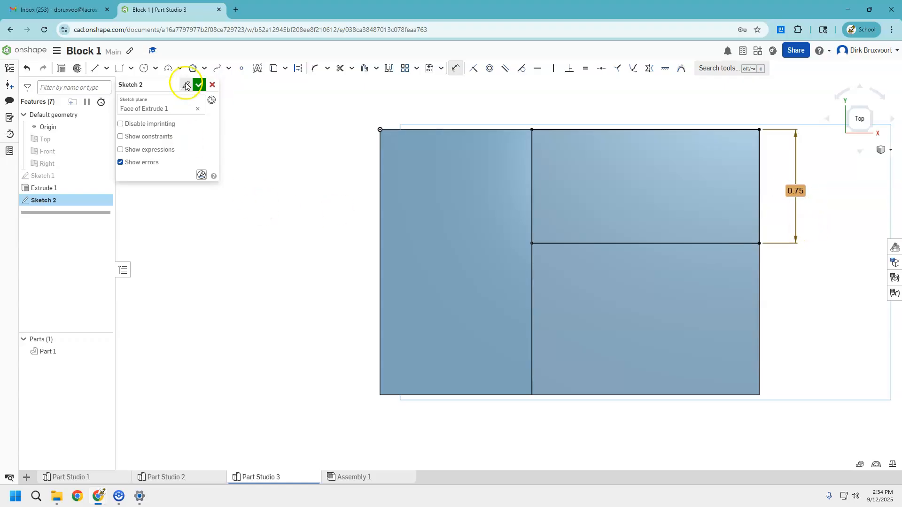
{"action": "left_click", "coordinate": [199, 84]}
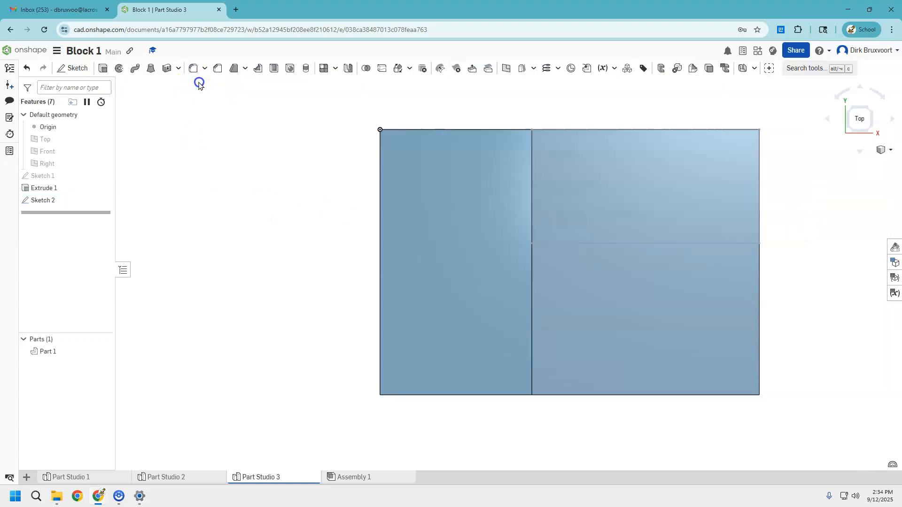
Extrude the rectangle 1 in upward, adding it to the part.
{"action": "left_click", "coordinate": [103, 68]}
{"action": "left_click", "coordinate": [689, 212]}
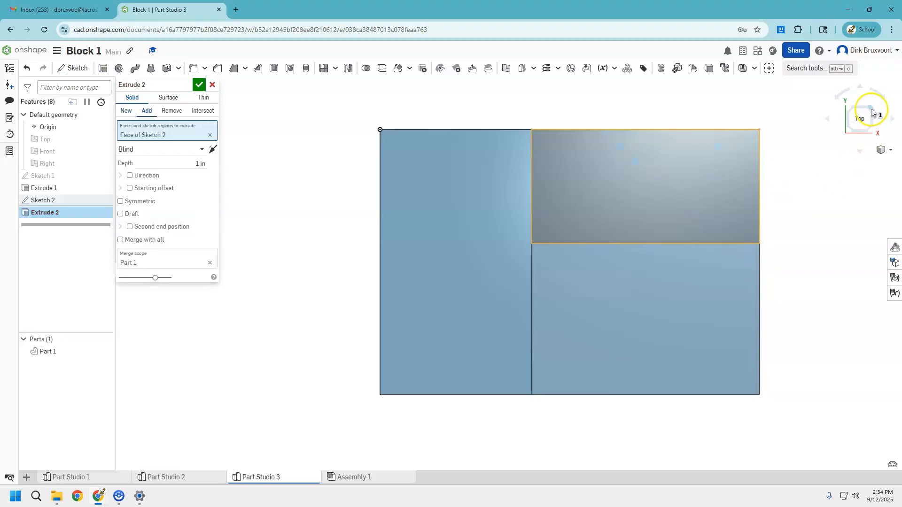
{"action": "left_click", "coordinate": [869, 117]}
{"action": "left_click", "coordinate": [843, 119]}
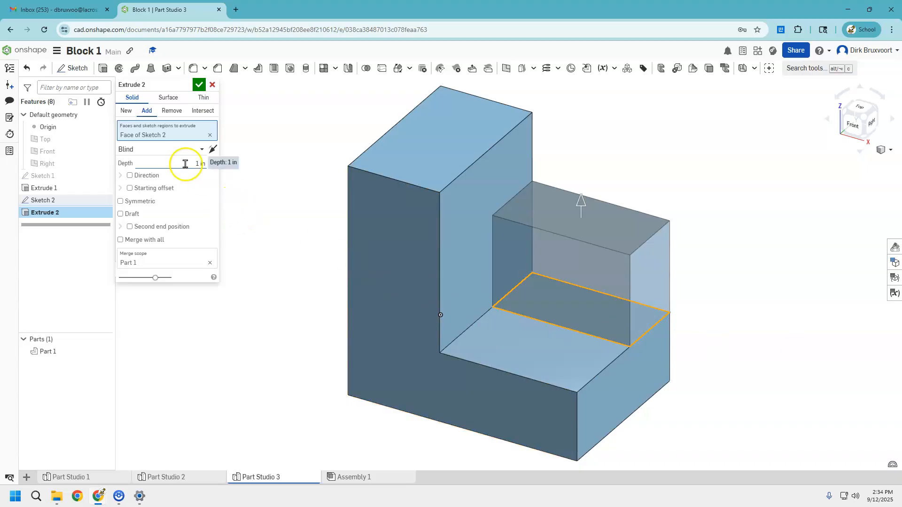
{"action": "left_click", "coordinate": [199, 89]}
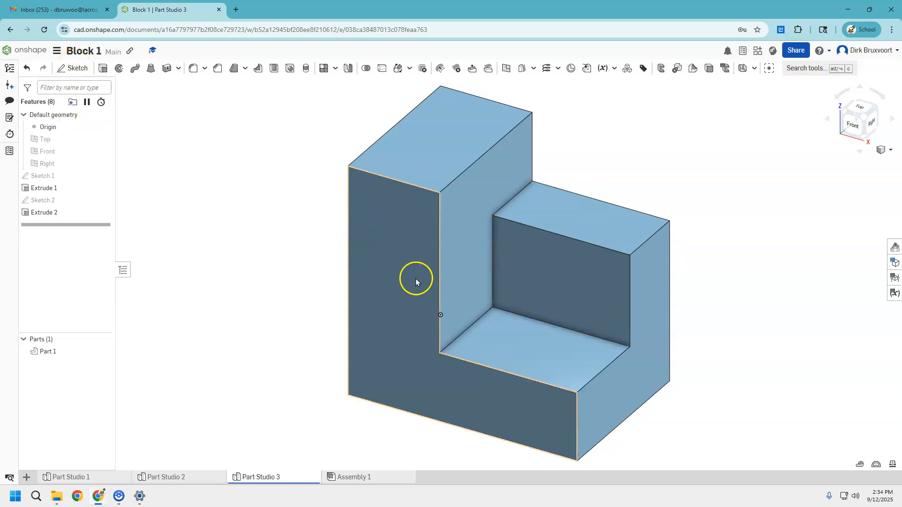
Start a sketch on the lower step's top face and draw a circle about 0.71 in in diameter.
{"action": "left_click", "coordinate": [75, 69]}
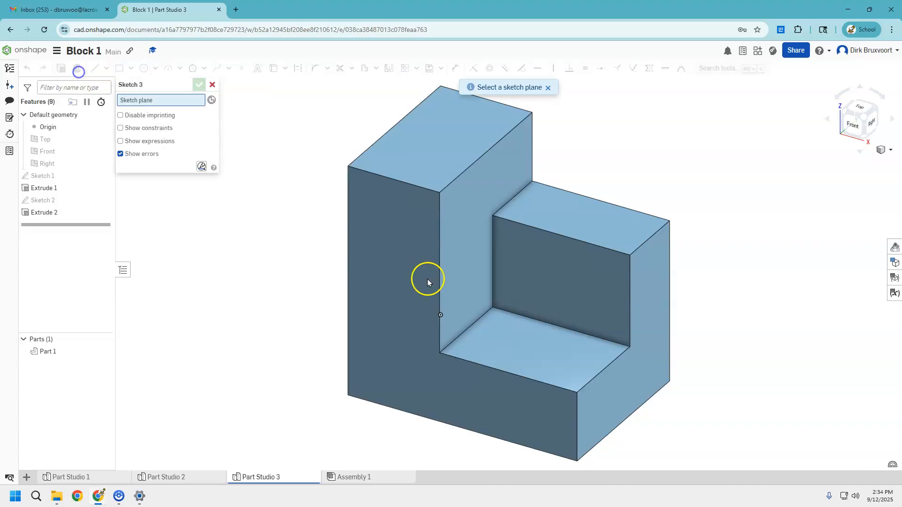
{"action": "left_click", "coordinate": [535, 353]}
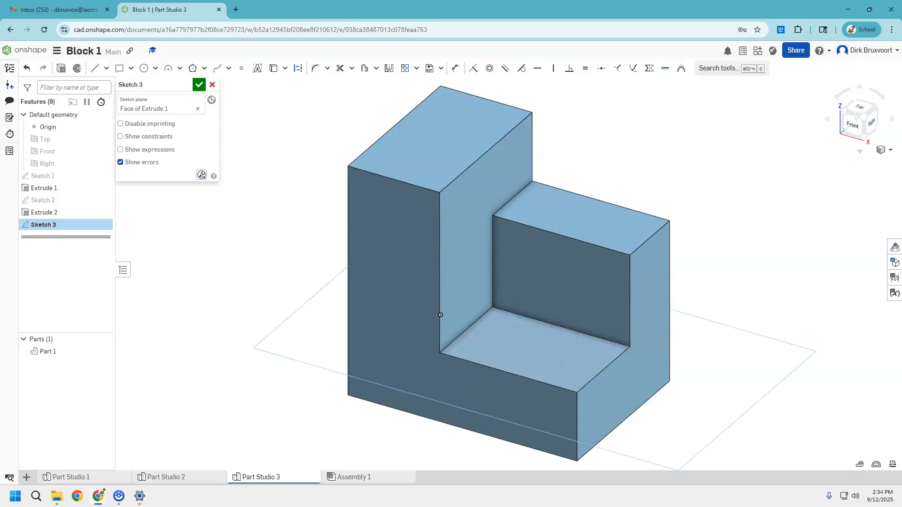
{"action": "left_click", "coordinate": [856, 108]}
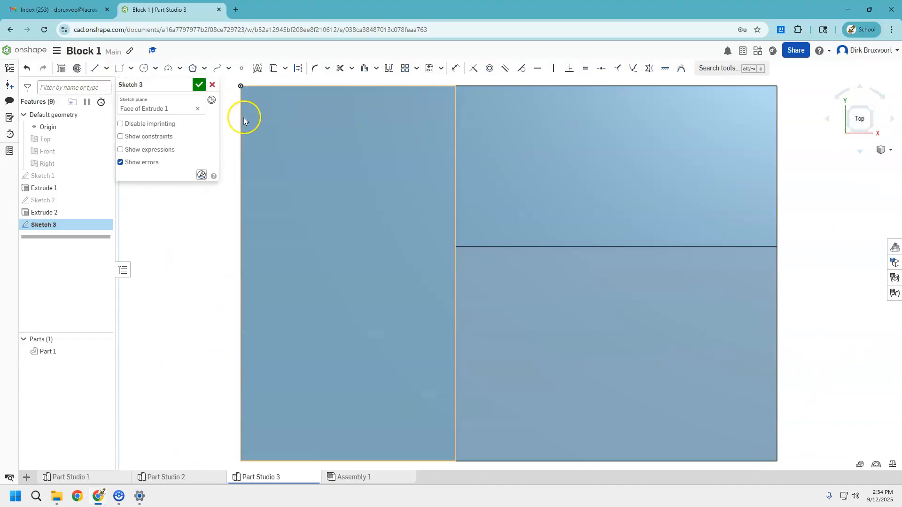
{"action": "left_click", "coordinate": [143, 68]}
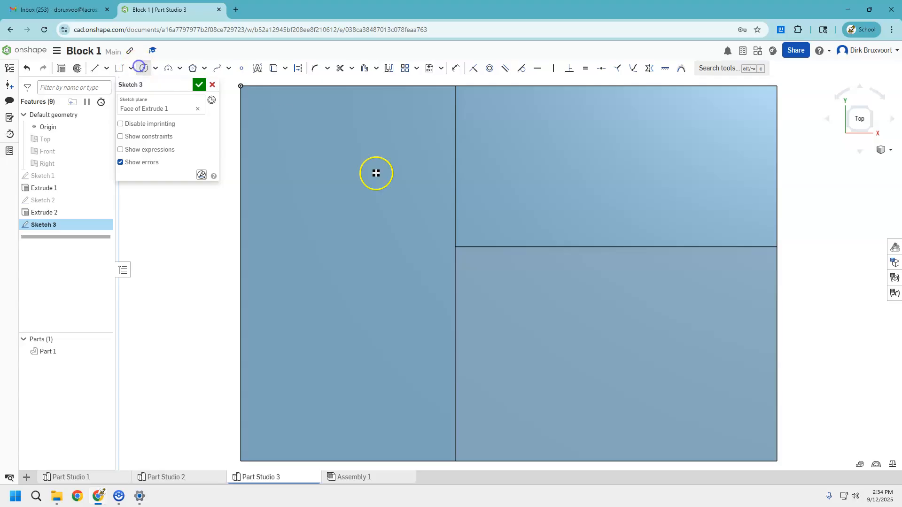
{"action": "left_click", "coordinate": [689, 338]}
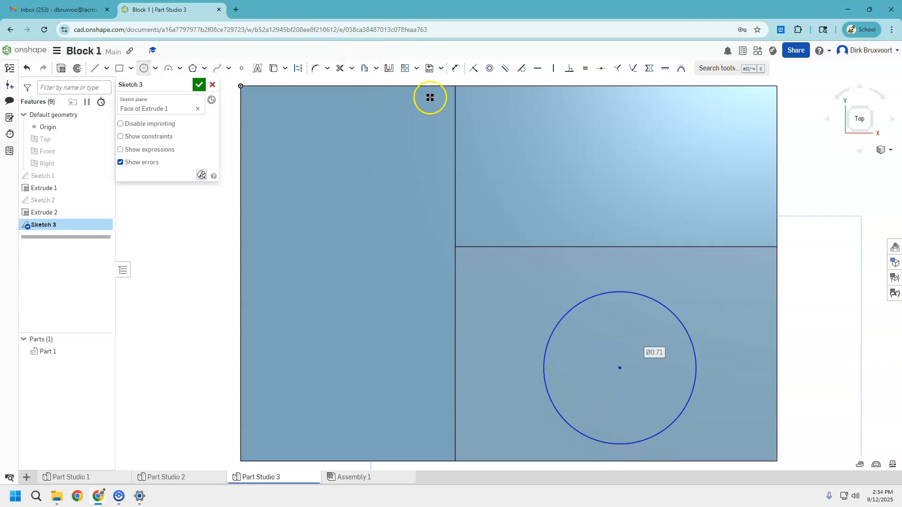
Dimension the circle's diameter to 0.5 in, checking the hole size on the reference drawing.
{"action": "left_click", "coordinate": [454, 69]}
{"action": "left_click", "coordinate": [670, 308]}
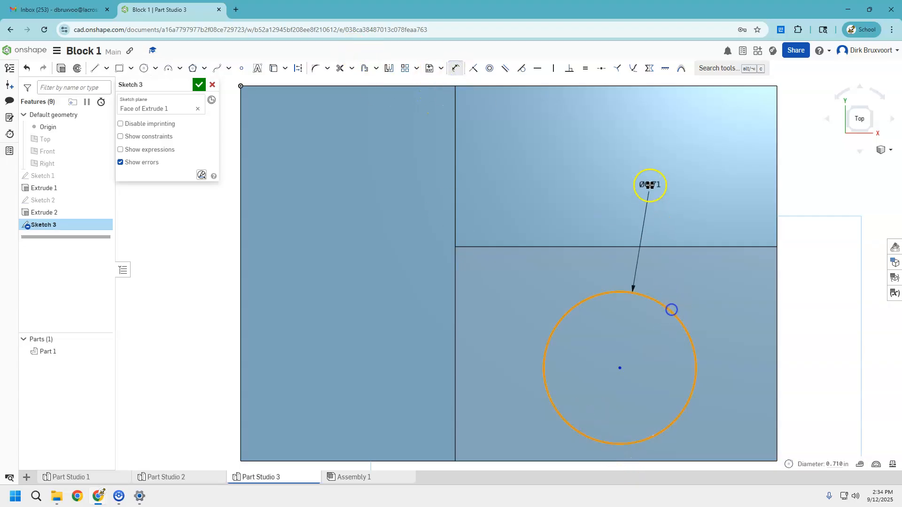
{"action": "left_click", "coordinate": [657, 178]}
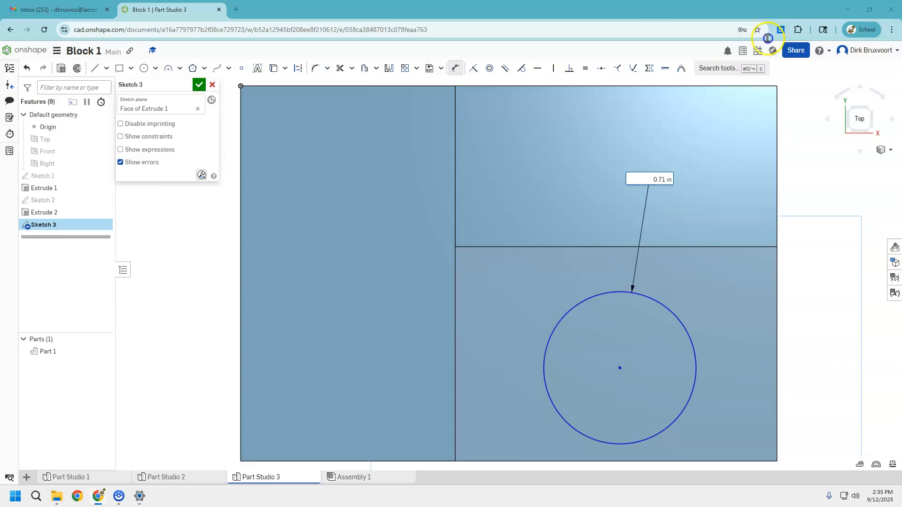
{"action": "left_click_drag", "start_coordinate": [768, 38], "coordinate": [350, 10]}
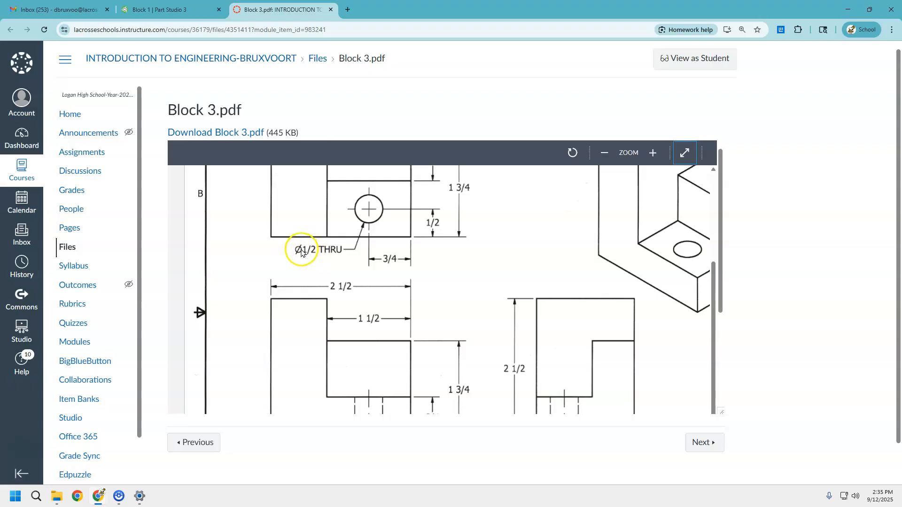
{"action": "left_click", "coordinate": [193, 10]}
{"action": "left_click_drag", "start_coordinate": [282, 9], "coordinate": [901, 28]}
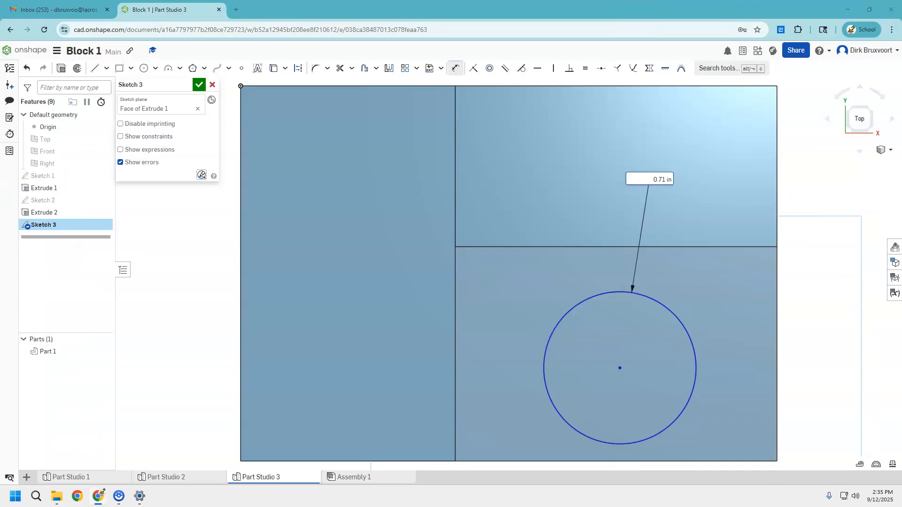
{"action": "left_click", "coordinate": [664, 178]}
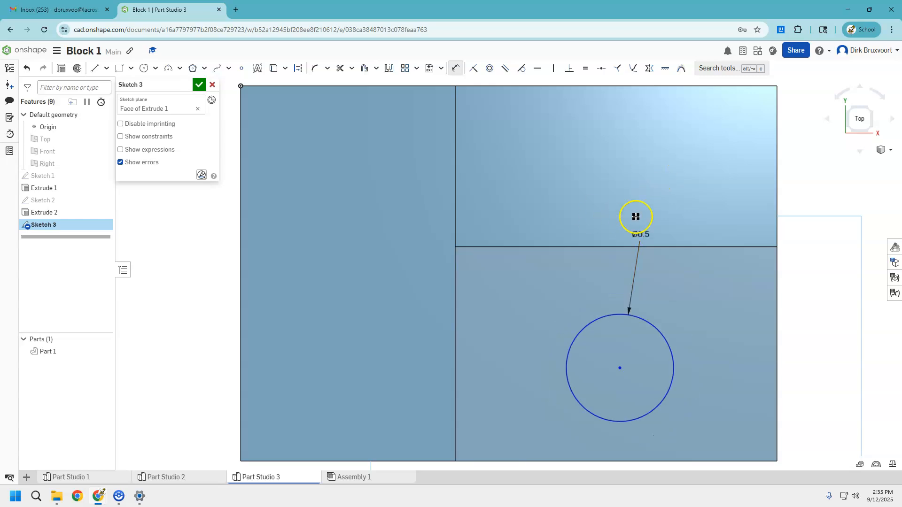
Dimension the circle's center 0.75 in from the step's right edge.
{"action": "scroll", "coordinate": [654, 285], "scroll_direction": "up", "scroll_amount": 1}
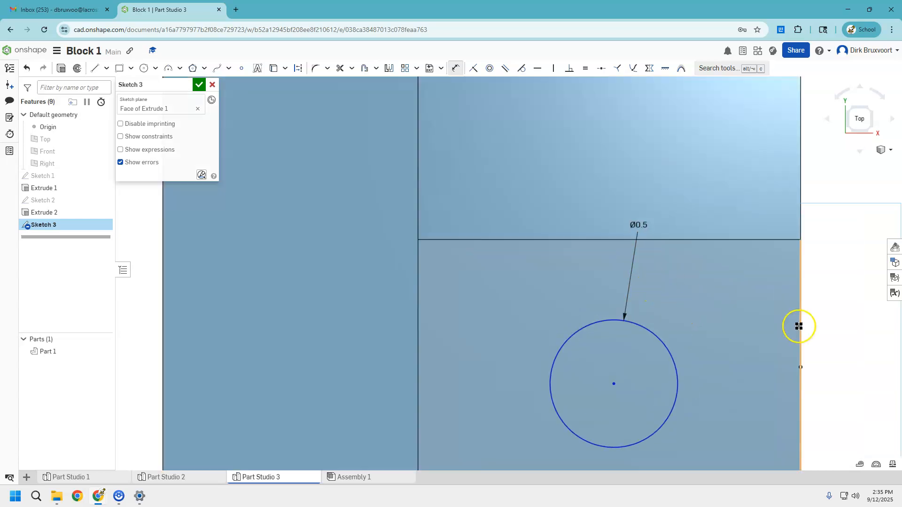
{"action": "scroll", "coordinate": [799, 324], "scroll_direction": "down", "scroll_amount": 1}
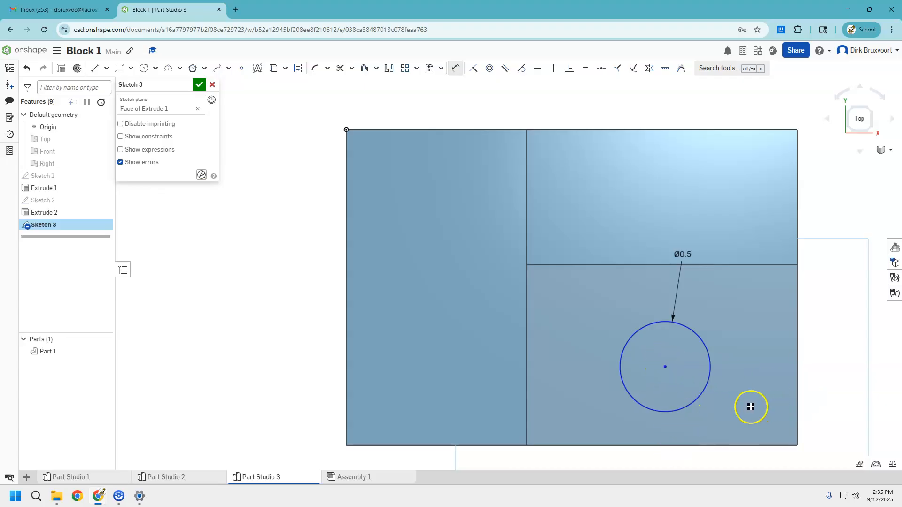
{"action": "left_click", "coordinate": [666, 367]}
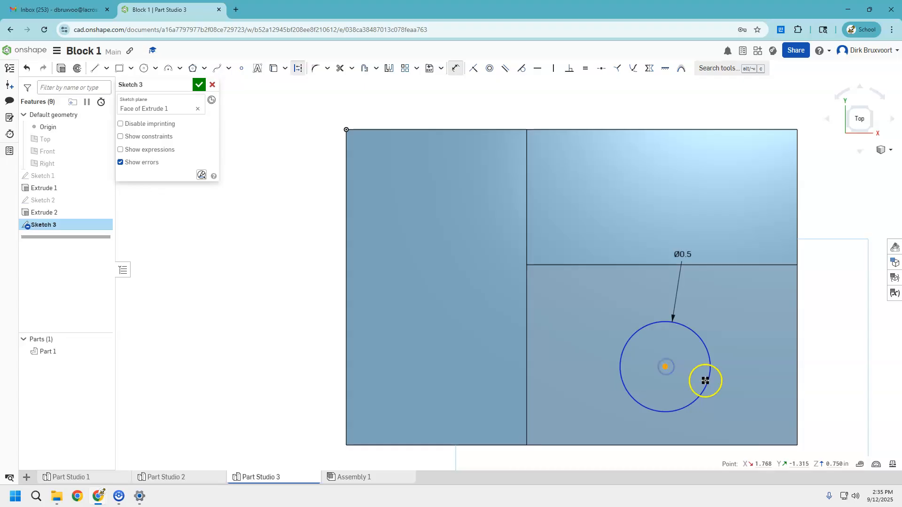
{"action": "left_click", "coordinate": [796, 363]}
{"action": "scroll", "coordinate": [754, 364], "scroll_direction": "up", "scroll_amount": 3}
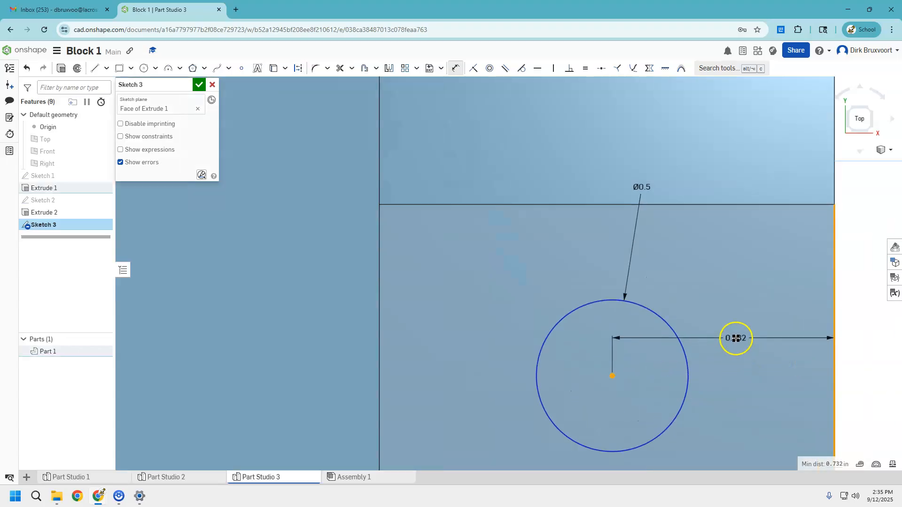
{"action": "scroll", "coordinate": [736, 337], "scroll_direction": "down", "scroll_amount": 5}
{"action": "left_click", "coordinate": [739, 439]}
{"action": "type", "text": ".7"}
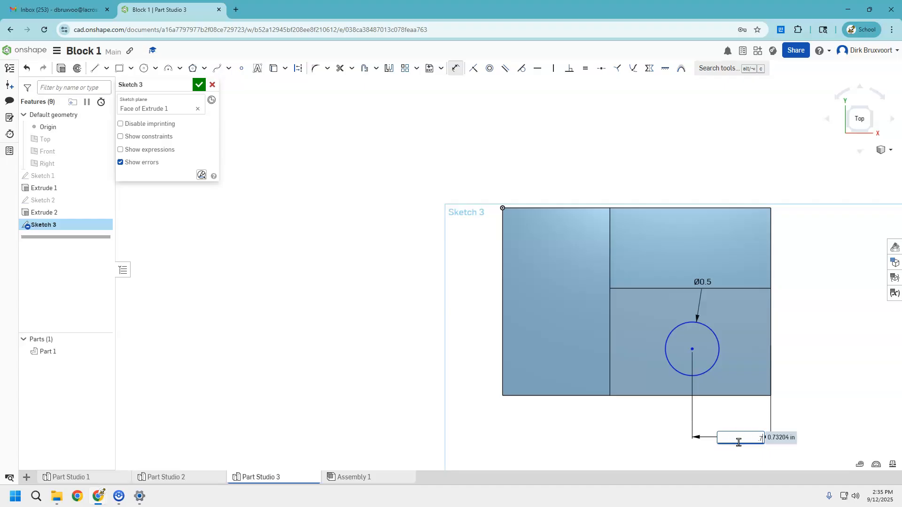
{"action": "type", "text": "5"}
{"action": "key", "text": "Return"}
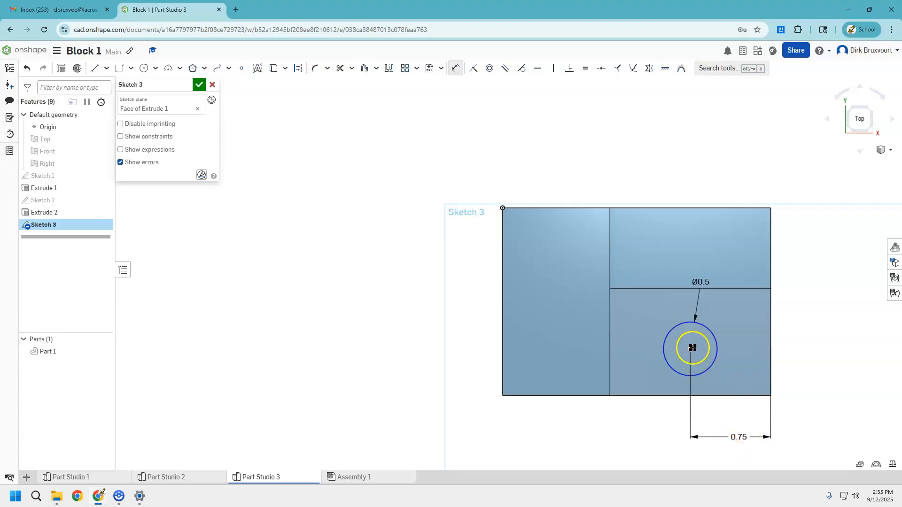
Dimension the circle's center 0.5 in from the step's bottom edge.
{"action": "left_click", "coordinate": [691, 349]}
{"action": "left_click", "coordinate": [709, 396]}
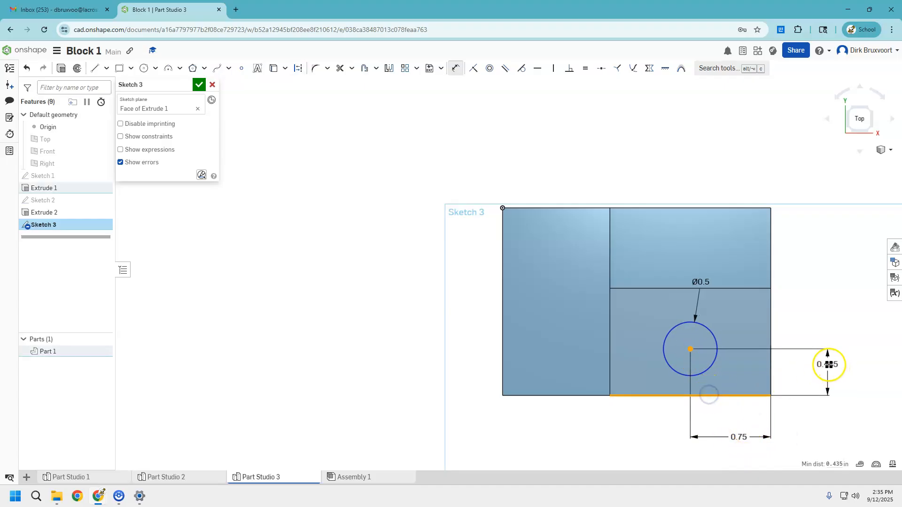
{"action": "left_click", "coordinate": [822, 373]}
{"action": "type", "text": ".5"}
{"action": "key", "text": "Return"}
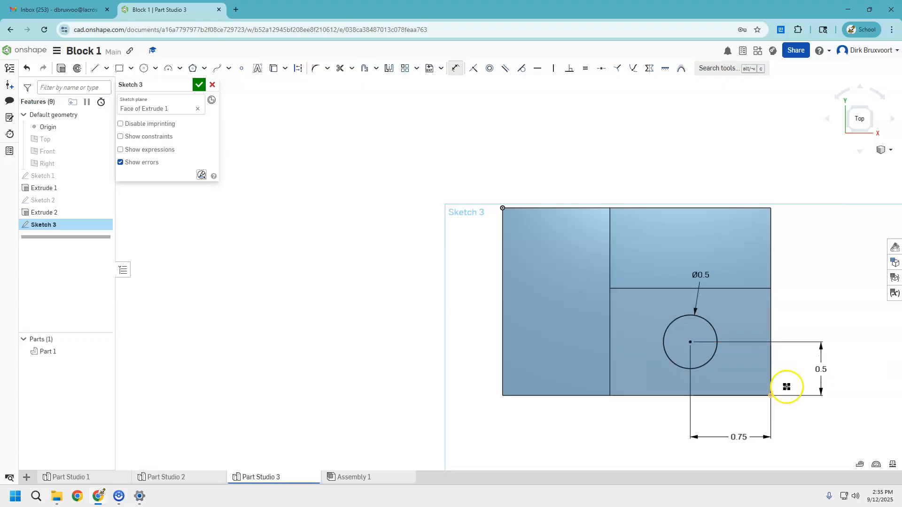
{"action": "left_click", "coordinate": [666, 351]}
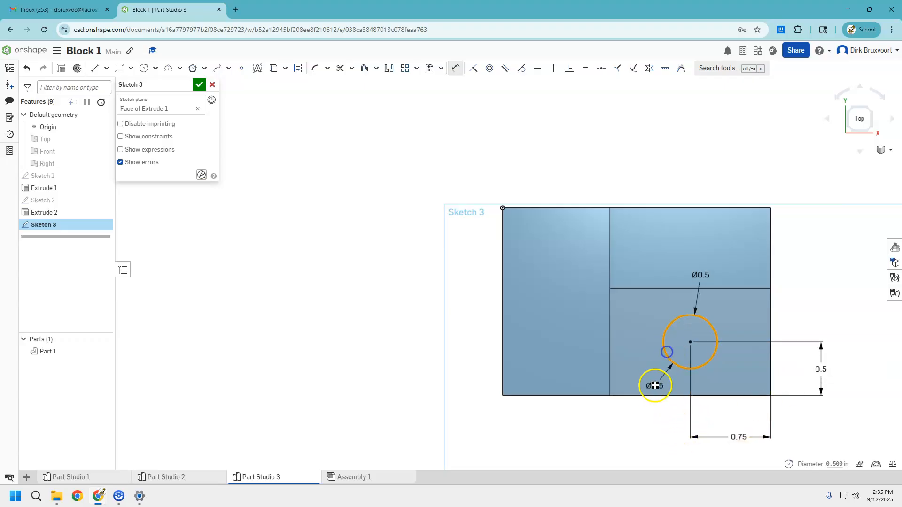
{"action": "left_click", "coordinate": [648, 396]}
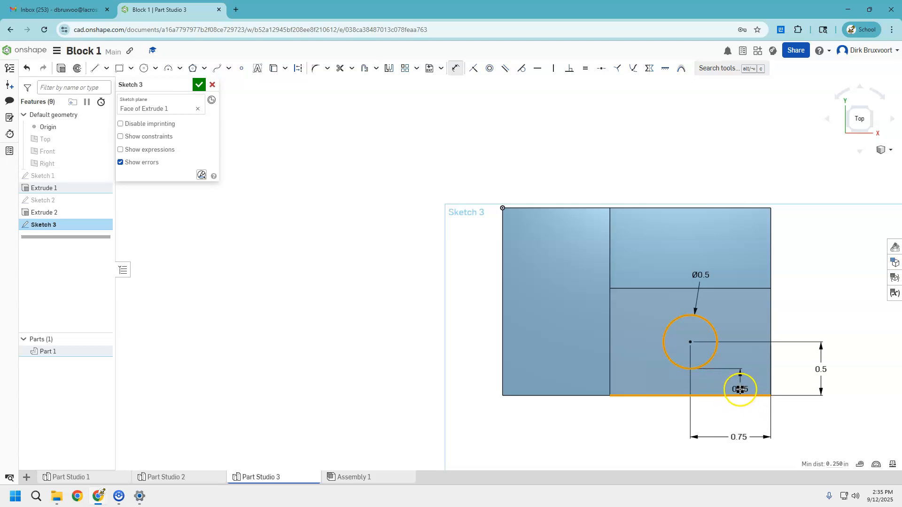
{"action": "key", "text": "Escape"}
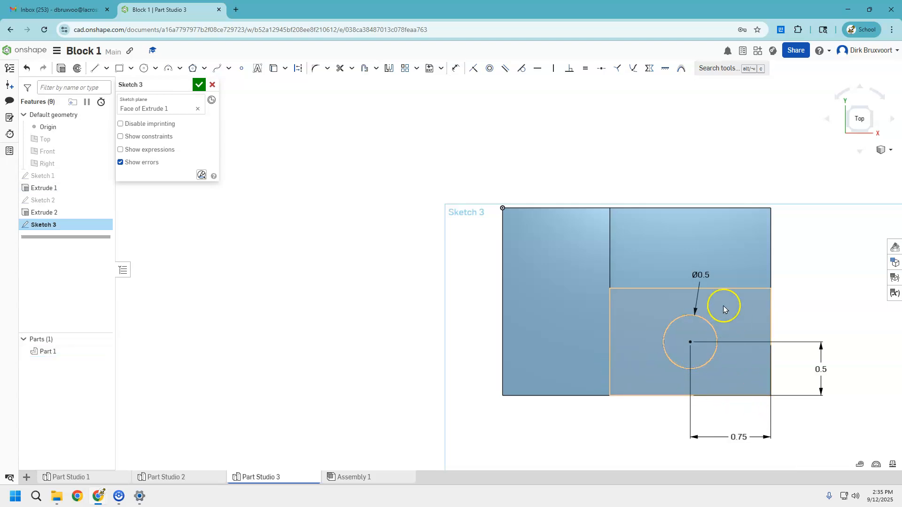
Finish the sketch and extrude the circle as a Remove cut with end type Through all to make the hole.
{"action": "left_click", "coordinate": [199, 85]}
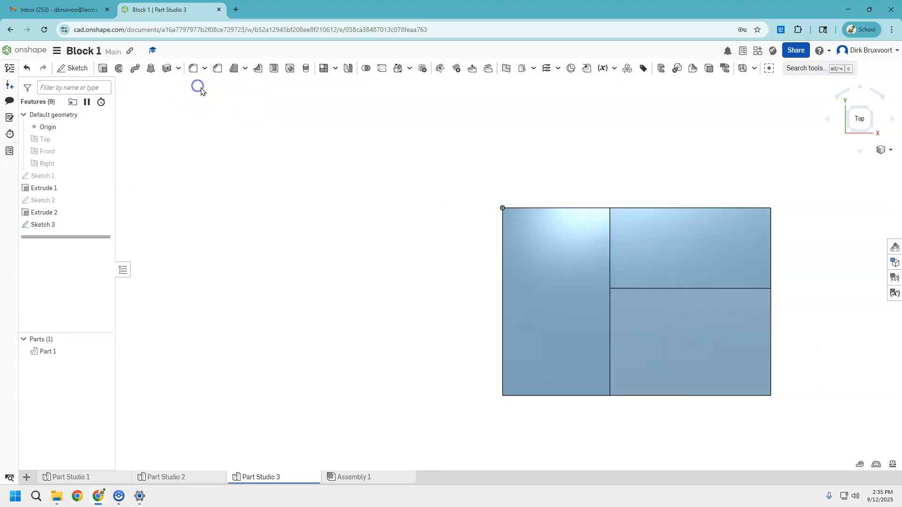
{"action": "left_click", "coordinate": [872, 131]}
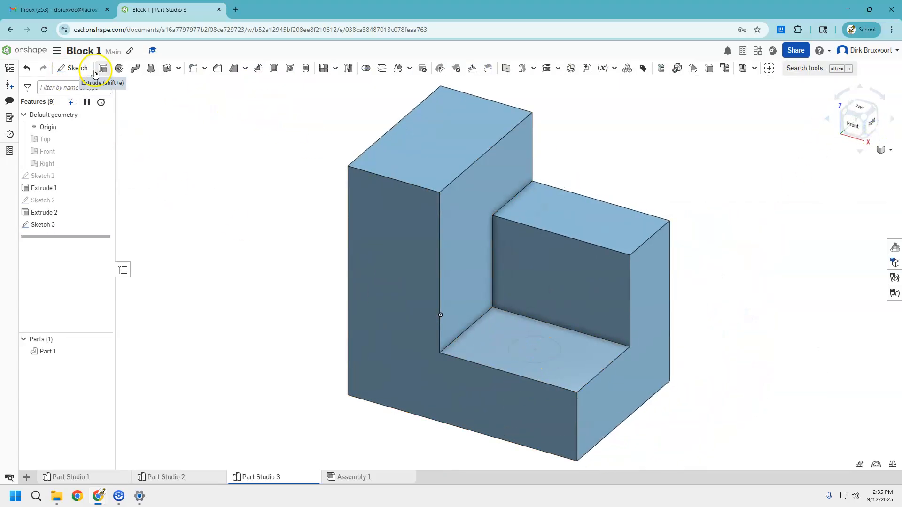
{"action": "left_click", "coordinate": [94, 71]}
{"action": "left_click", "coordinate": [529, 350]}
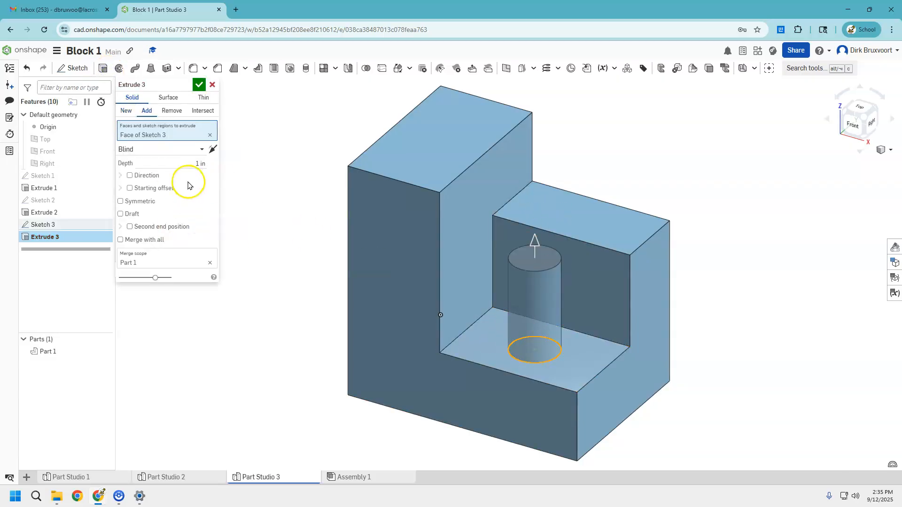
{"action": "left_click", "coordinate": [165, 115]}
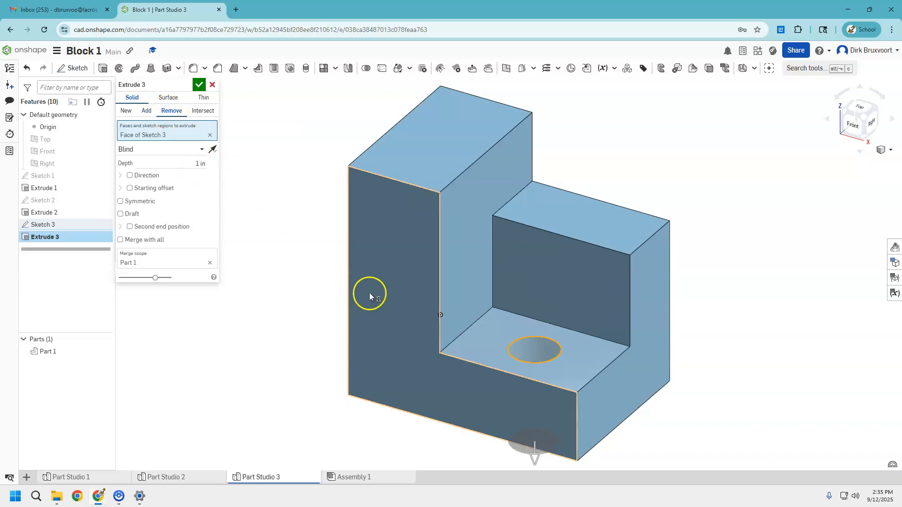
{"action": "right_click_drag", "start_coordinate": [579, 361], "coordinate": [574, 318]}
{"action": "scroll", "coordinate": [590, 368], "scroll_direction": "down", "scroll_amount": 3}
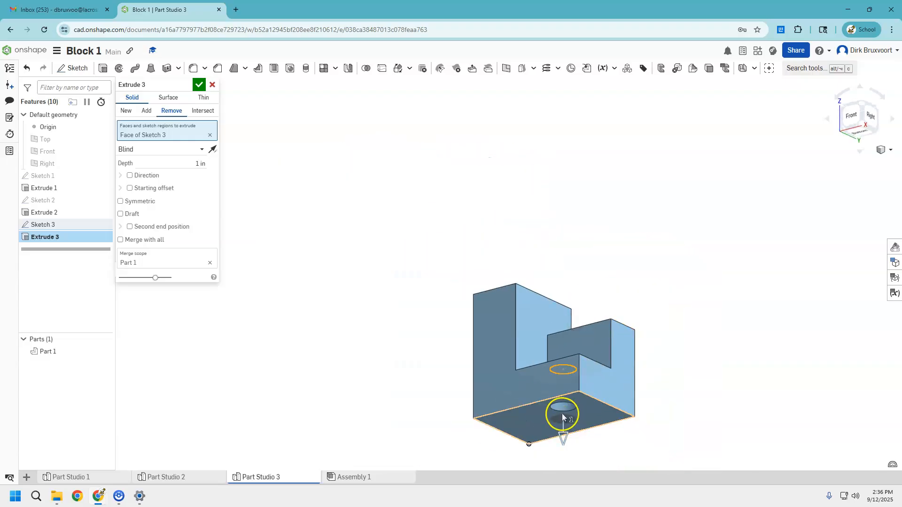
{"action": "left_click", "coordinate": [181, 149]}
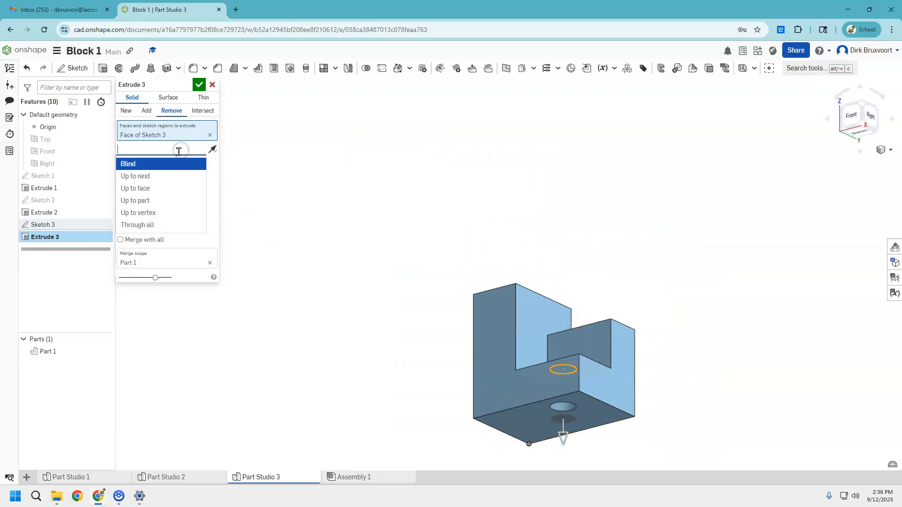
{"action": "left_click", "coordinate": [162, 177]}
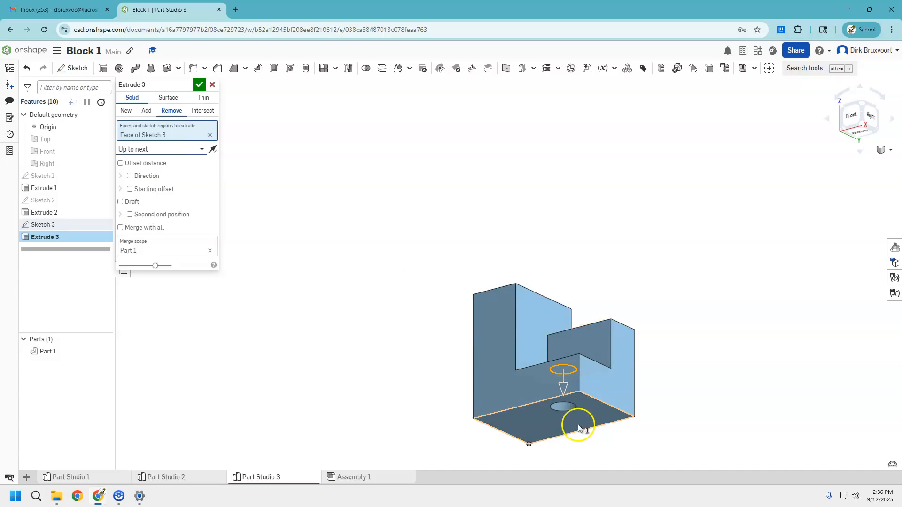
{"action": "left_click", "coordinate": [174, 149]}
{"action": "left_click", "coordinate": [157, 226]}
{"action": "left_click", "coordinate": [169, 150]}
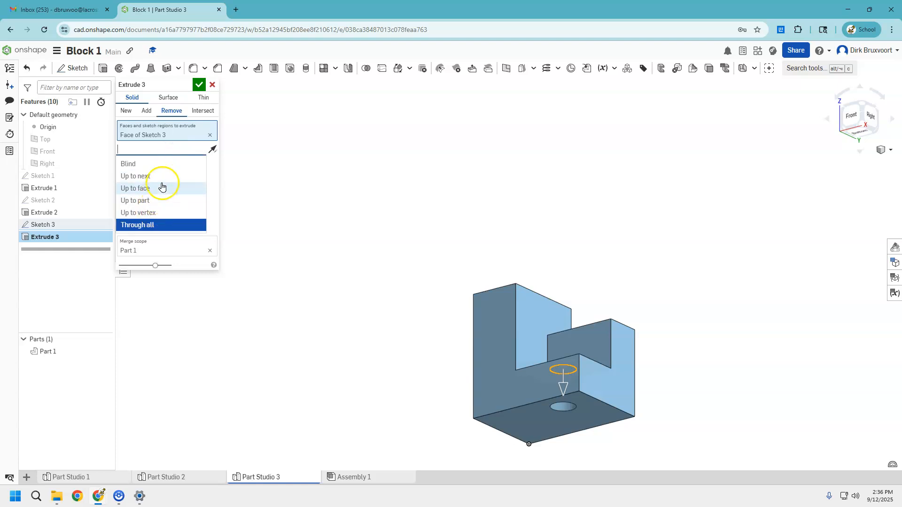
{"action": "left_click", "coordinate": [171, 225]}
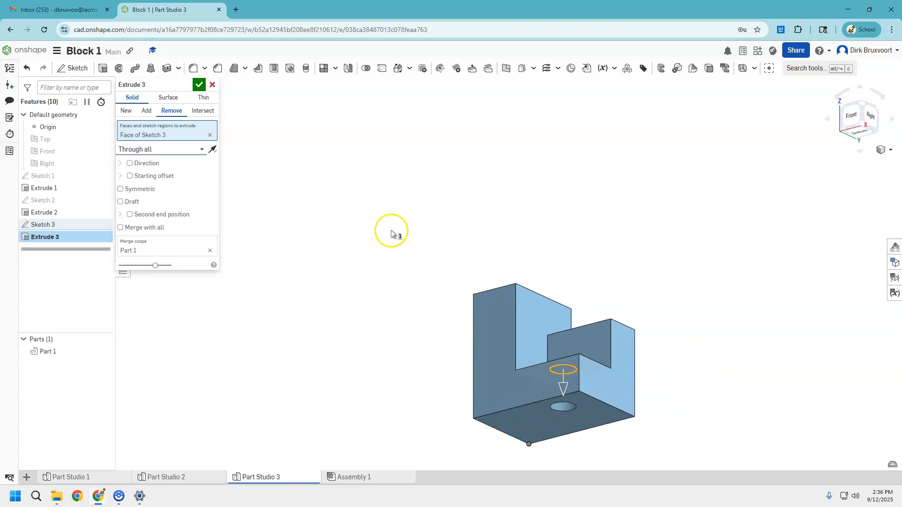
{"action": "left_click", "coordinate": [199, 85]}
Orbit the part and return to an isometric view to inspect the finished hole.
{"action": "right_click_drag", "start_coordinate": [432, 244], "coordinate": [427, 224]}
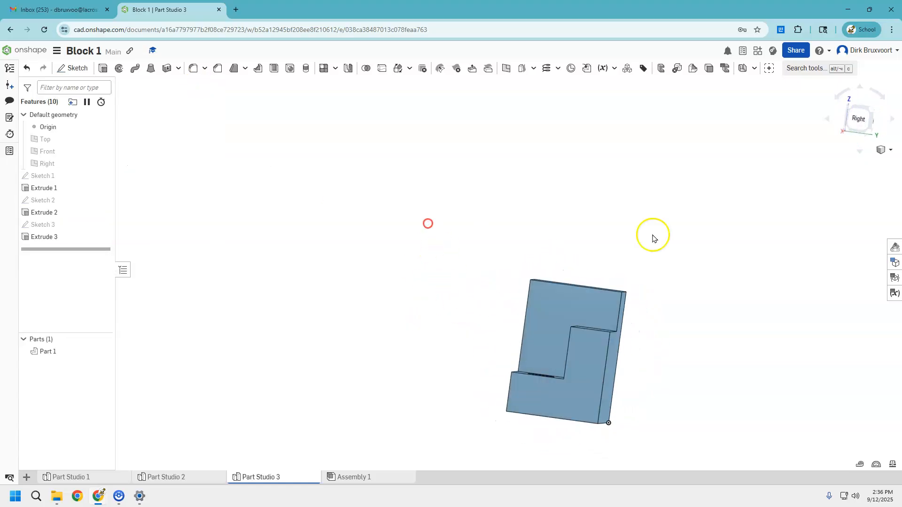
{"action": "left_click", "coordinate": [890, 149]}
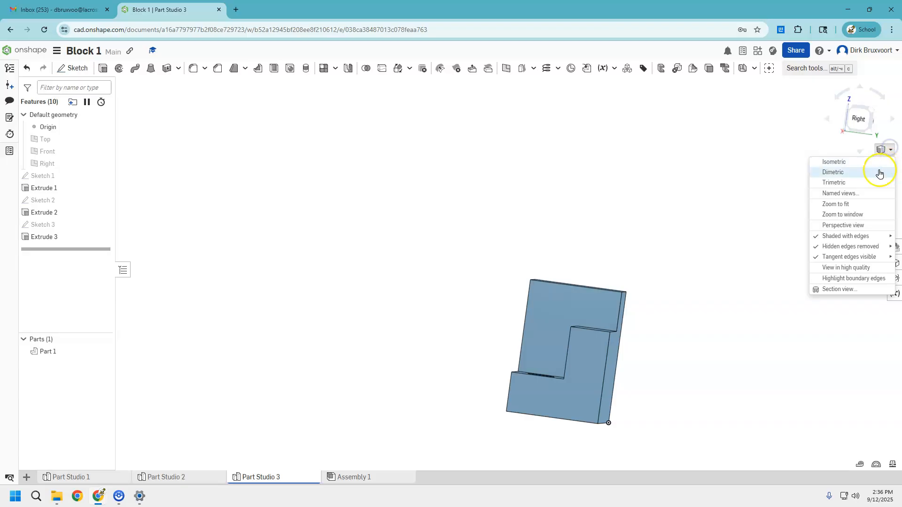
{"action": "left_click", "coordinate": [859, 161]}
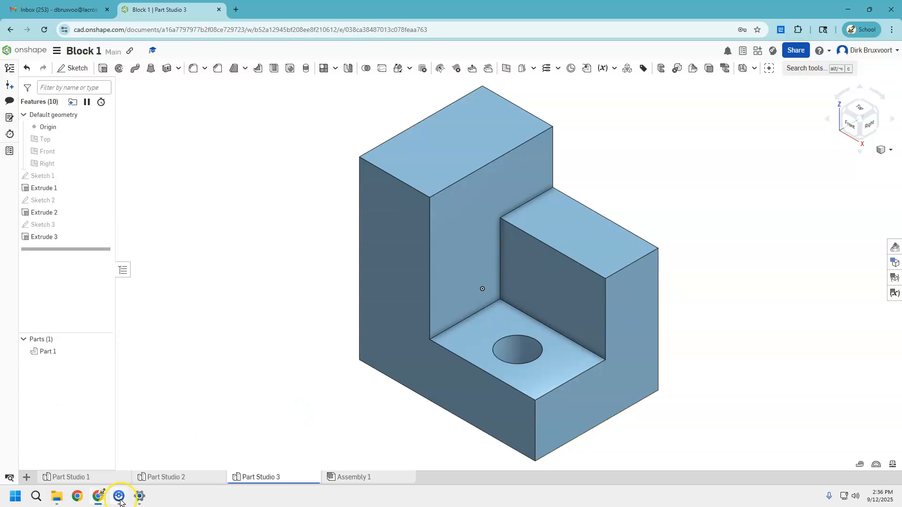
{"action": "mouse_move", "coordinate": [120, 500]}
{"action": "left_click", "coordinate": [145, 457]}
{"action": "left_click", "coordinate": [219, 362]}
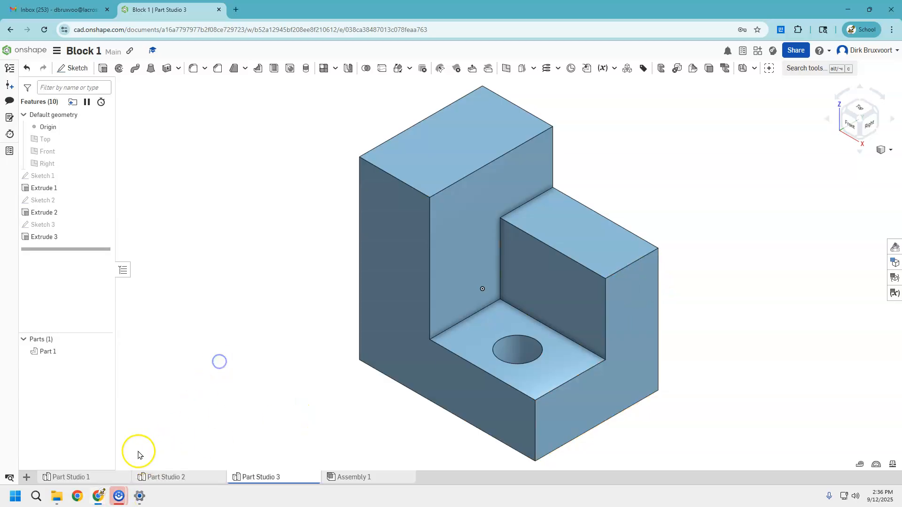